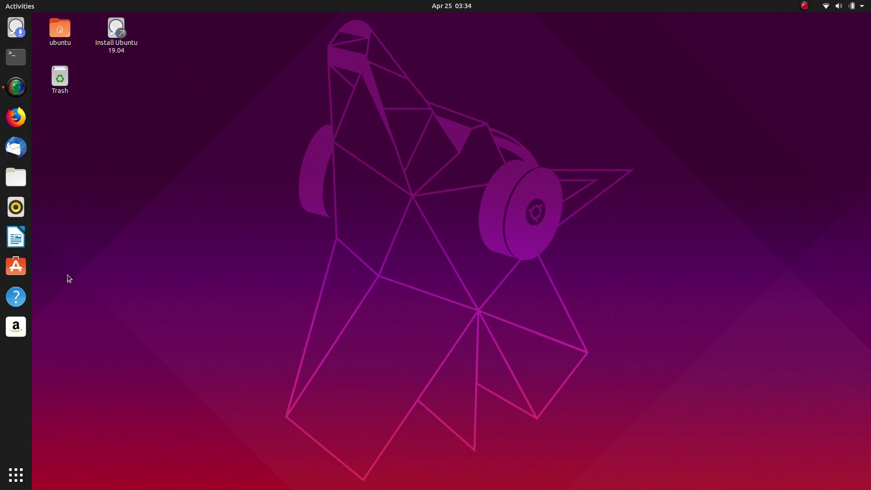
Step: Launch GParted by searching 'gpal' in the application overview
click(16, 476)
text(gpal)
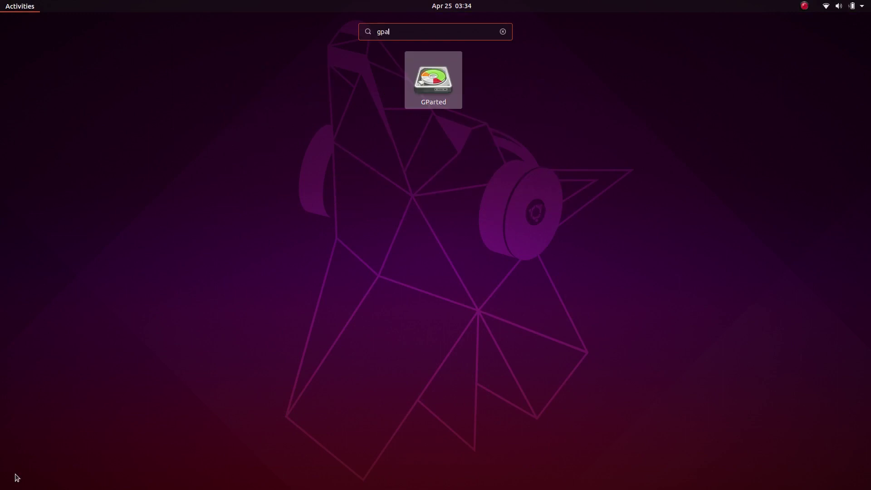
key(Return)
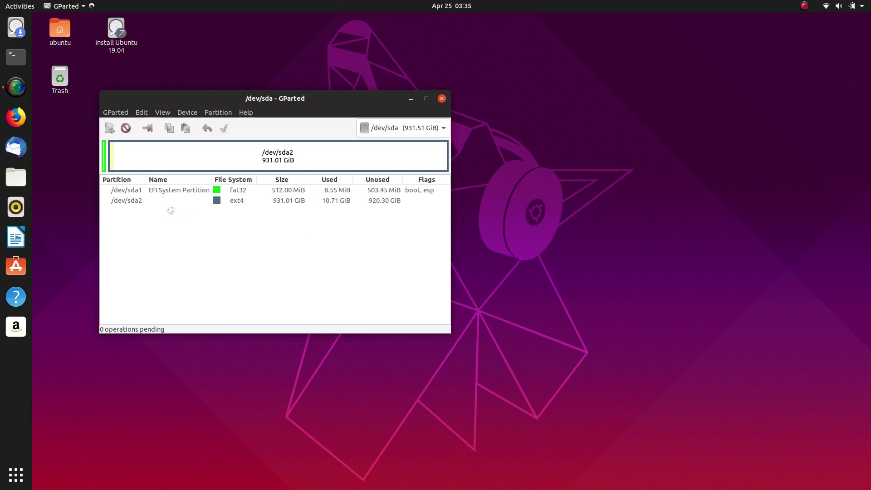
Step: Delete the sda1 fat32 EFI and sda2 ext4 partitions
click(150, 190)
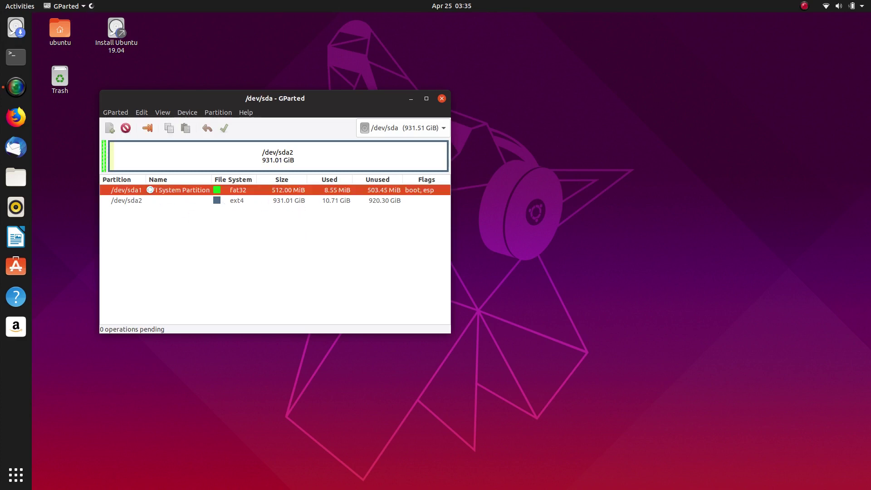
right_click(149, 190)
click(178, 206)
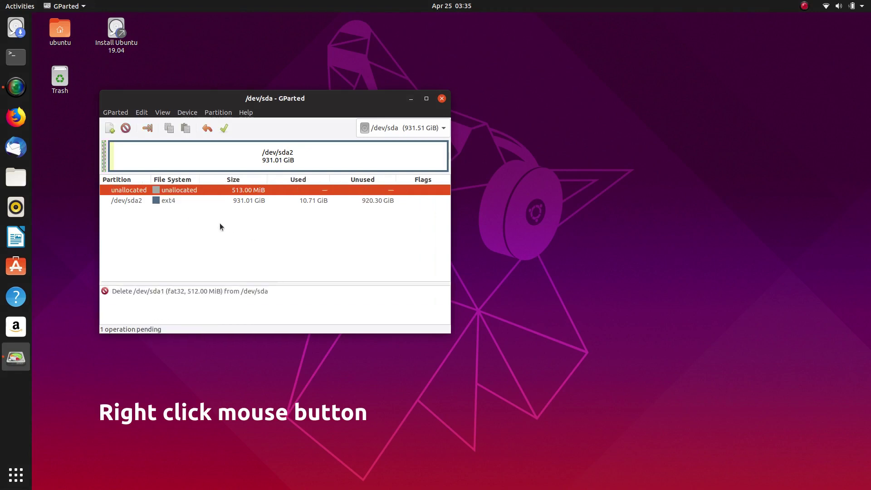
right_click(166, 202)
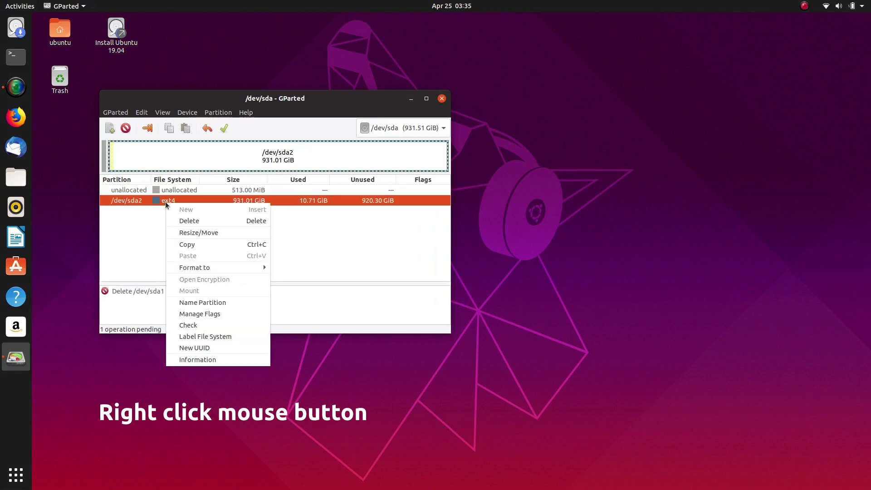
click(193, 218)
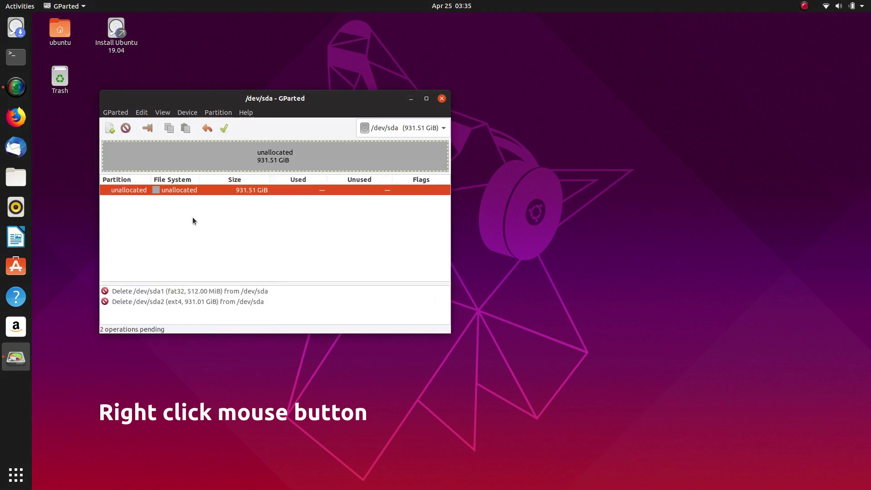
Step: Apply the pending deletions, leaving 931.51 GiB unallocated
click(223, 129)
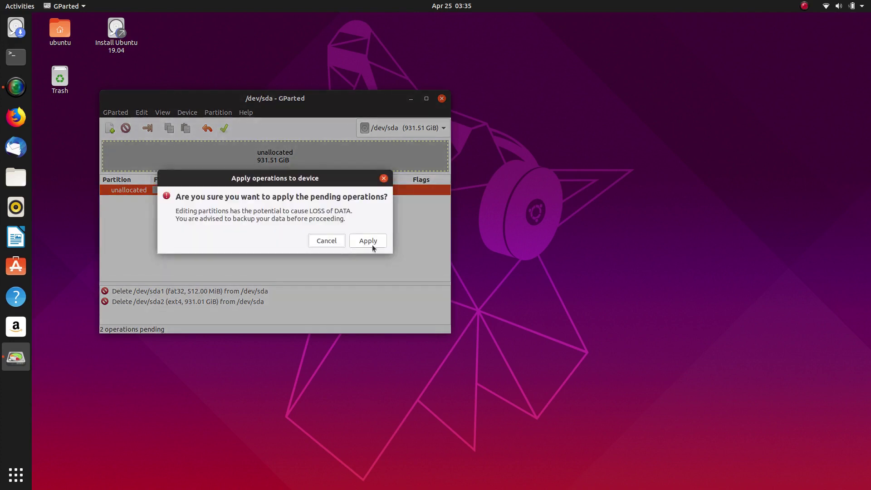
click(370, 240)
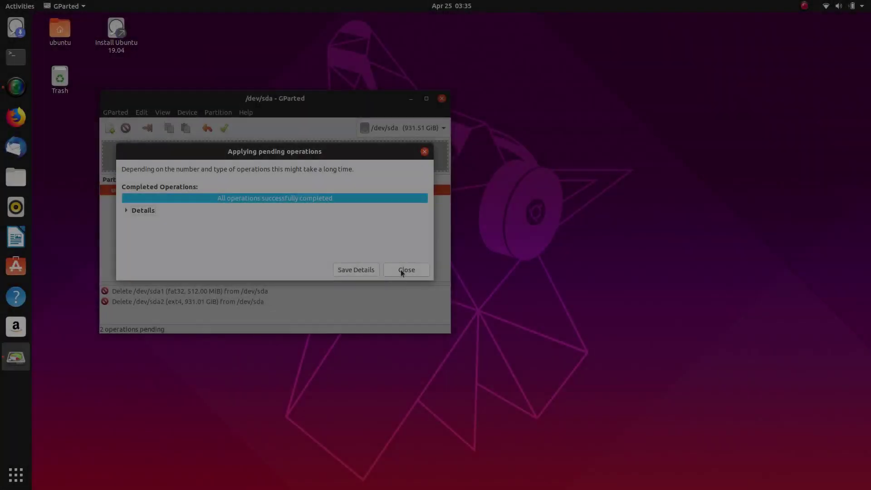
click(403, 269)
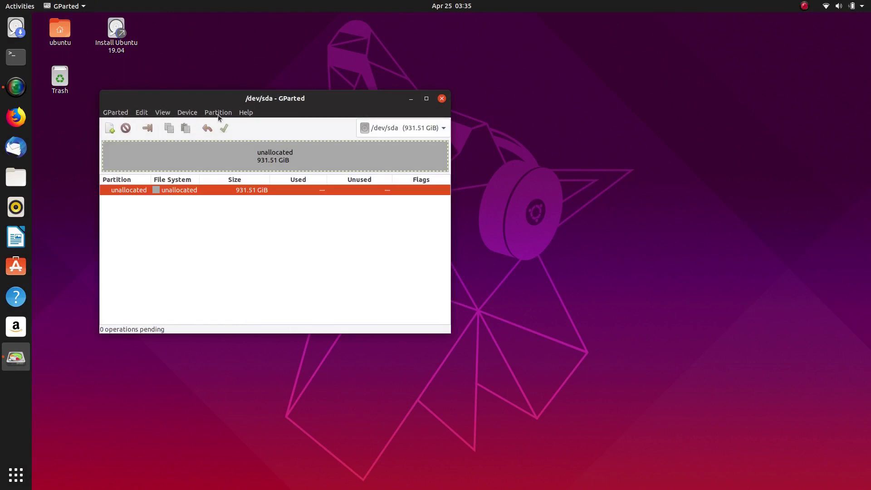
Step: Create a new gpt partition table on /dev/sda
click(188, 113)
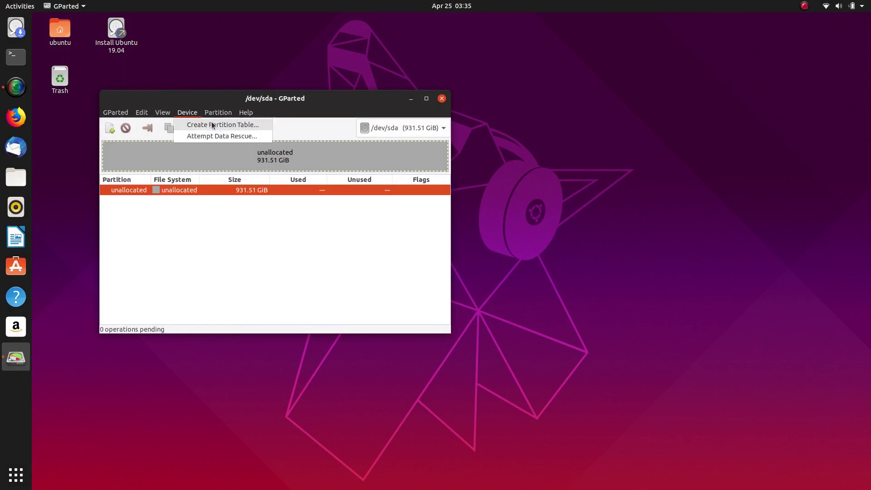
click(231, 123)
click(287, 221)
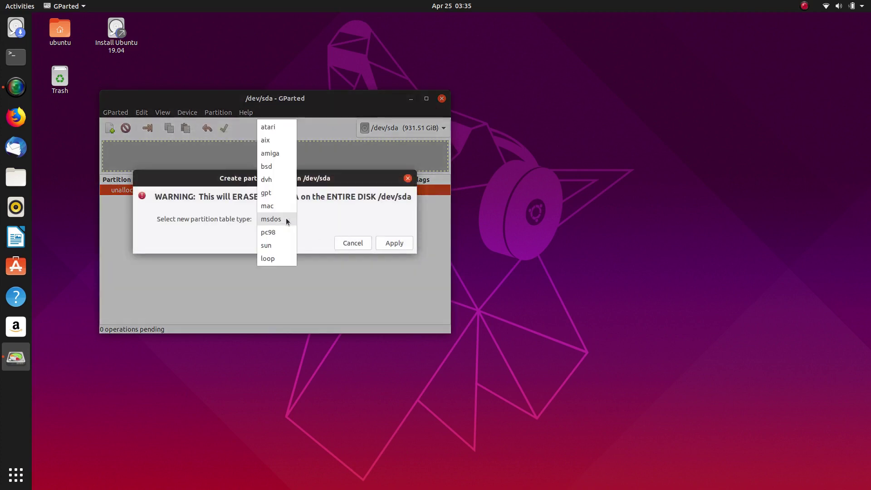
click(282, 194)
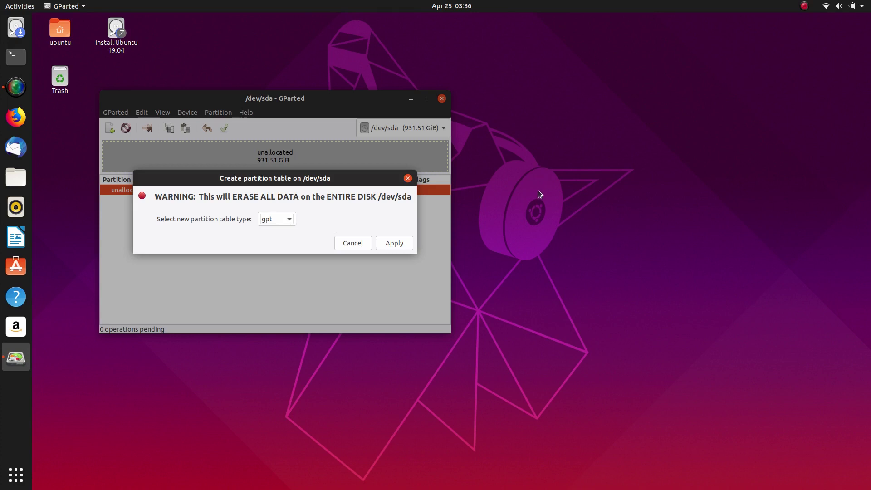
click(399, 244)
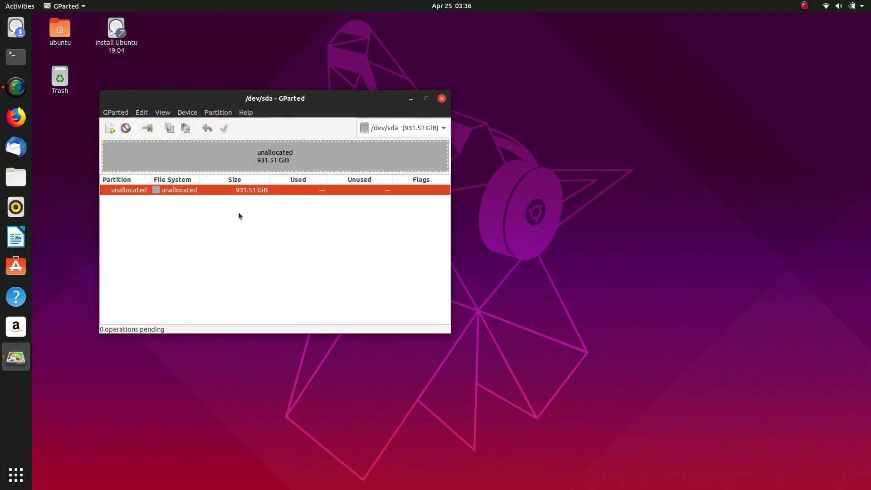
Step: Add a 512 MiB fat32 primary partition at the start of the unallocated space
right_click(160, 189)
click(191, 194)
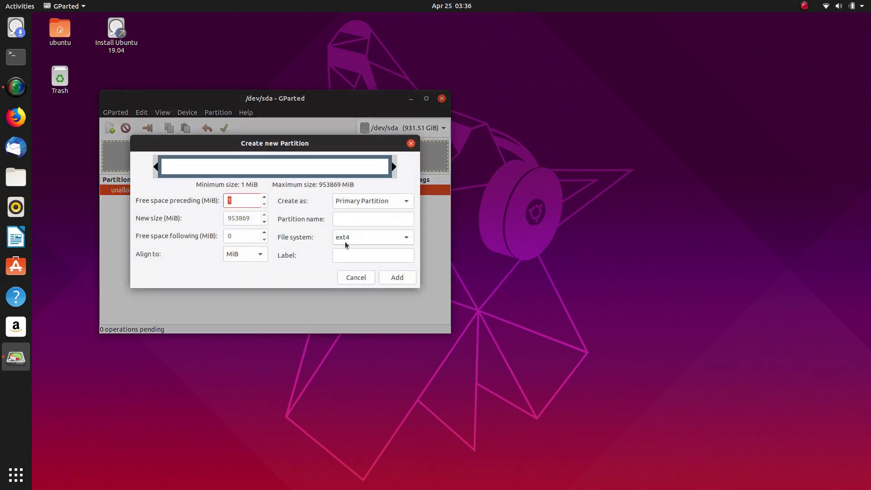
double_click(237, 218)
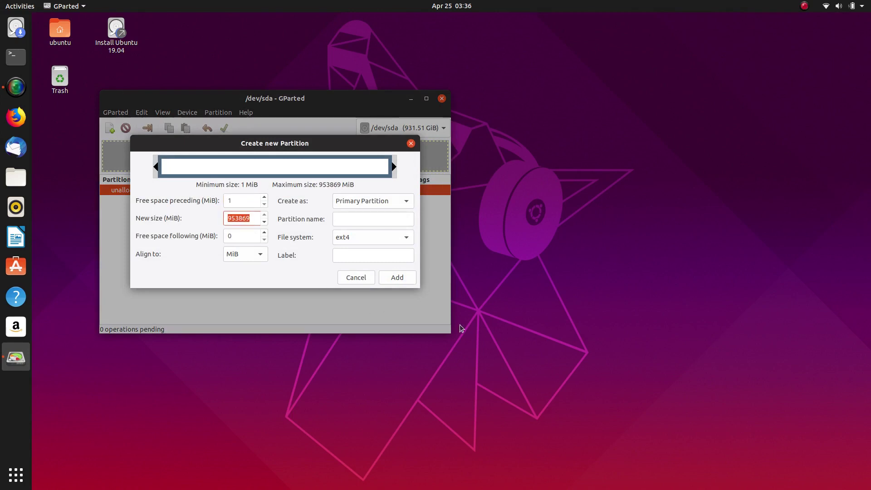
text(512)
click(238, 236)
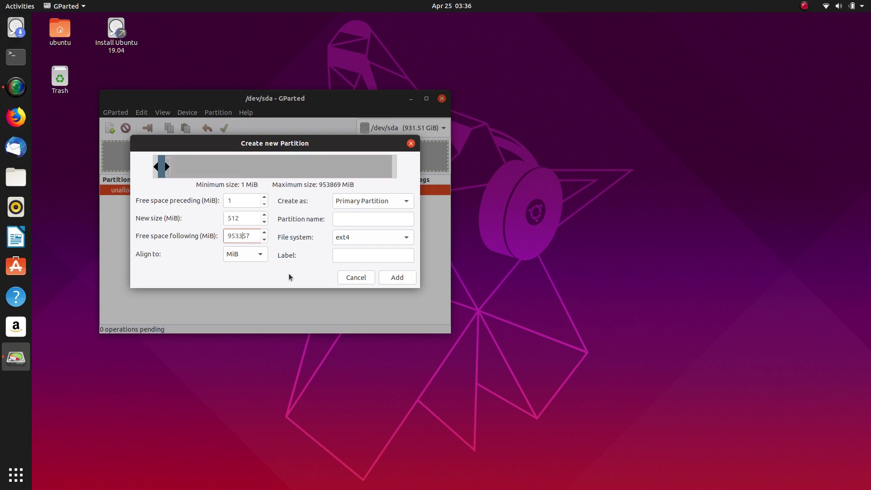
click(370, 237)
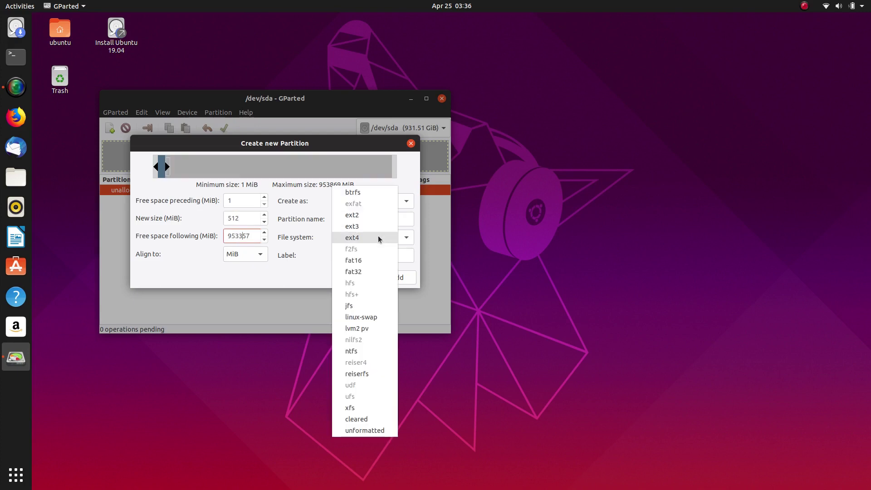
click(373, 272)
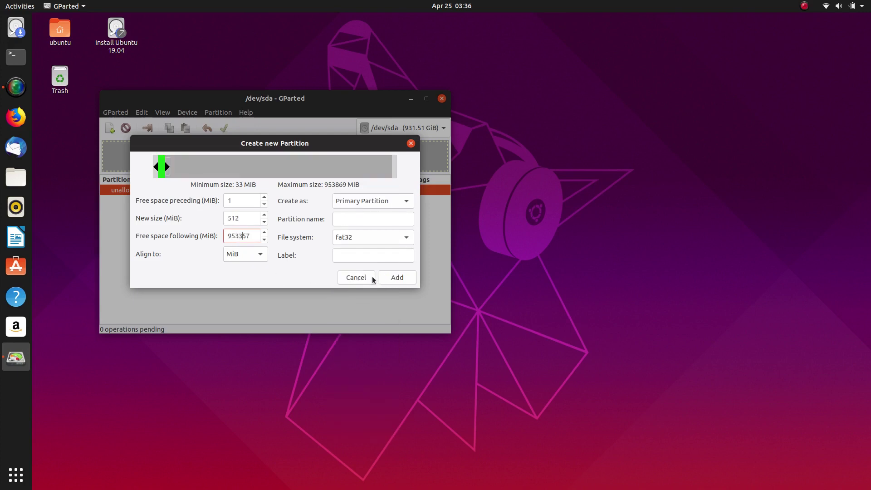
click(396, 276)
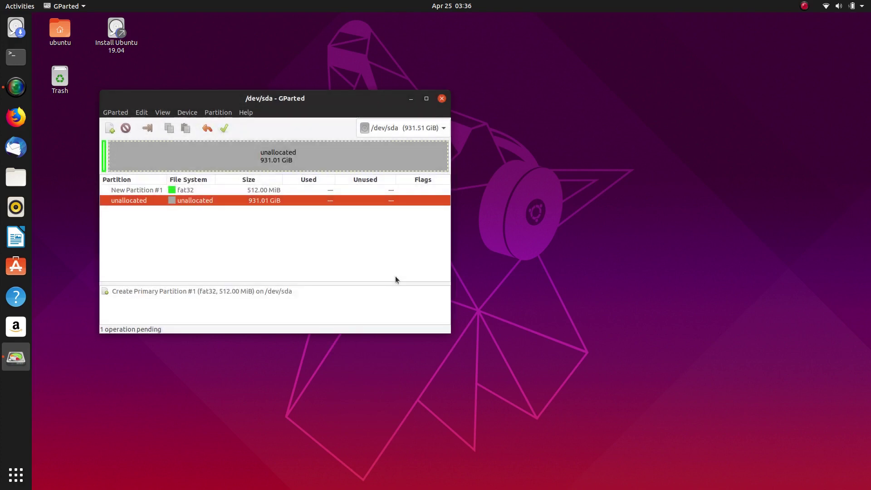
Step: Queue an 8192 MiB linux-swap partition in the remaining free space
right_click(189, 200)
click(210, 206)
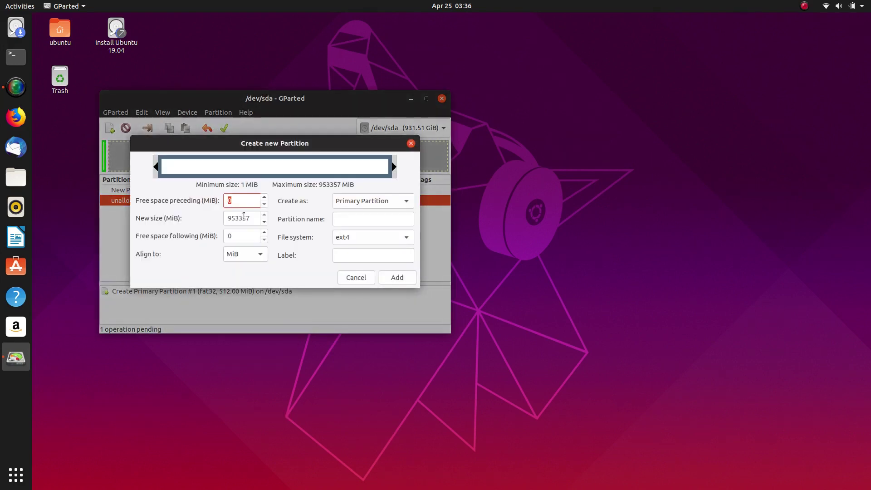
double_click(238, 215)
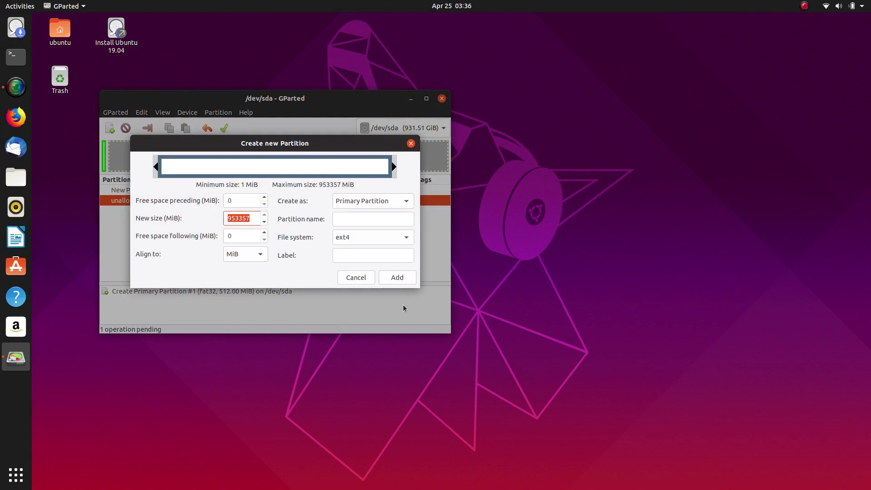
text(8192)
key(Tab)
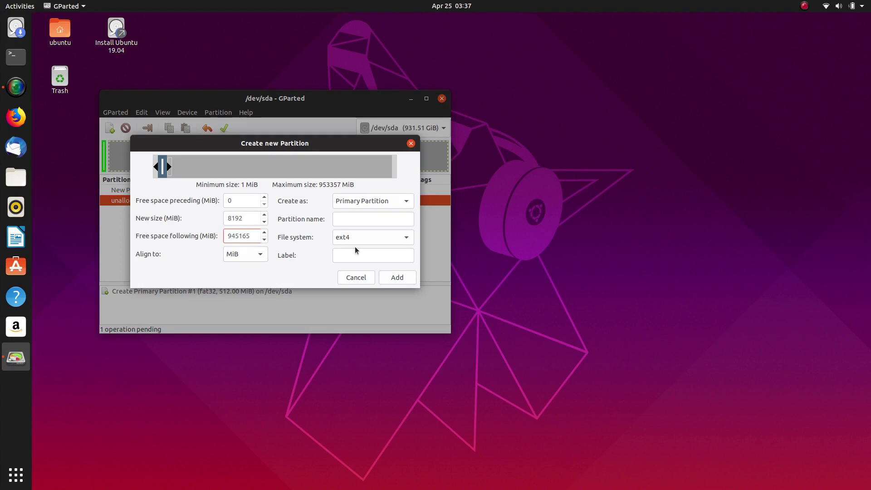
click(396, 240)
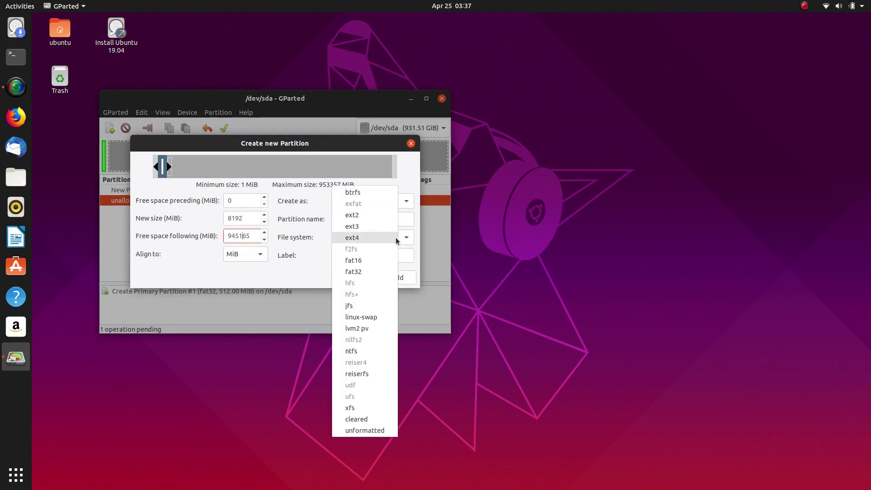
click(362, 317)
click(407, 277)
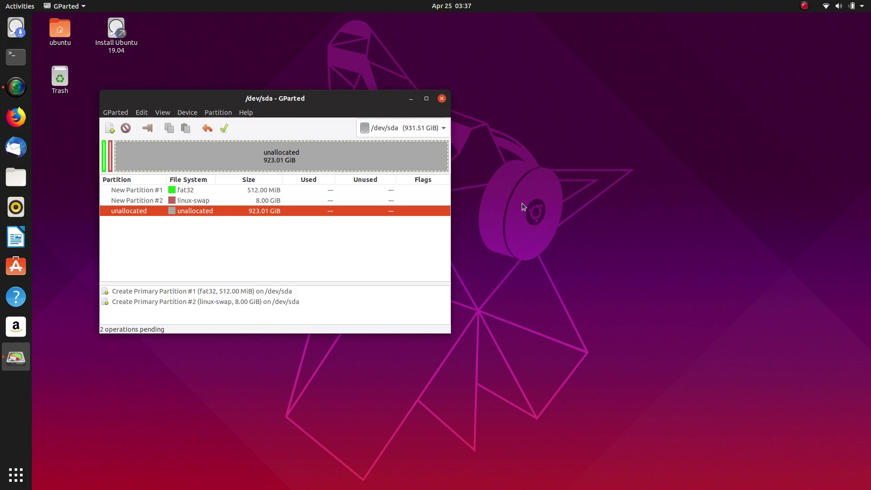
Step: Begin a new partition in the free space with a size of 61440 MiB
right_click(183, 211)
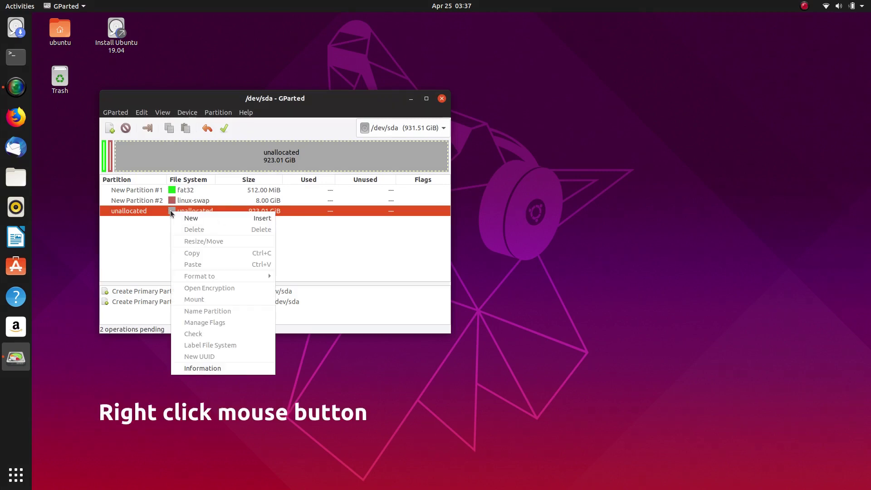
click(197, 220)
key(Tab)
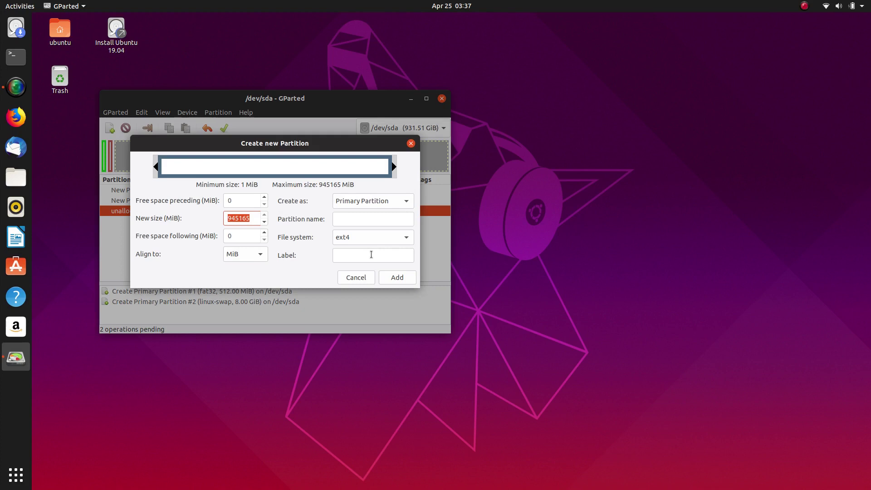
text(61440)
key(Tab)
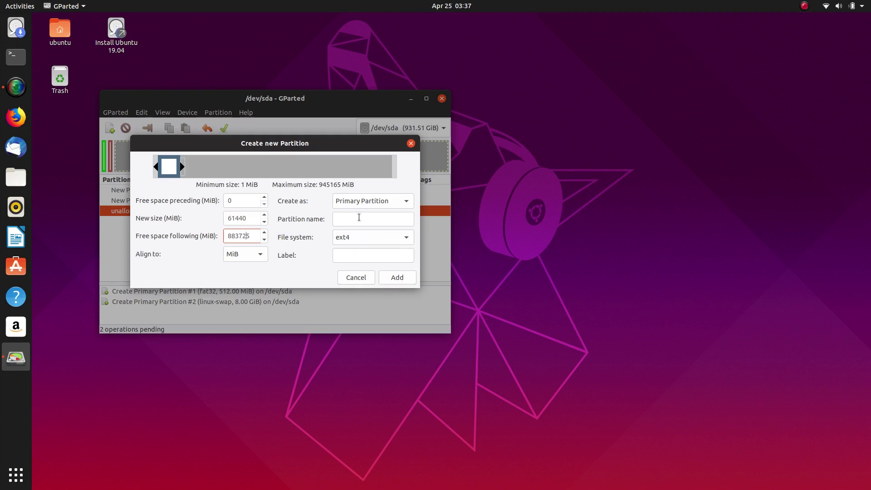
Step: Add the 60 GiB ext4 and 863.01 GiB ext4 partitions, then apply all four operations
click(393, 279)
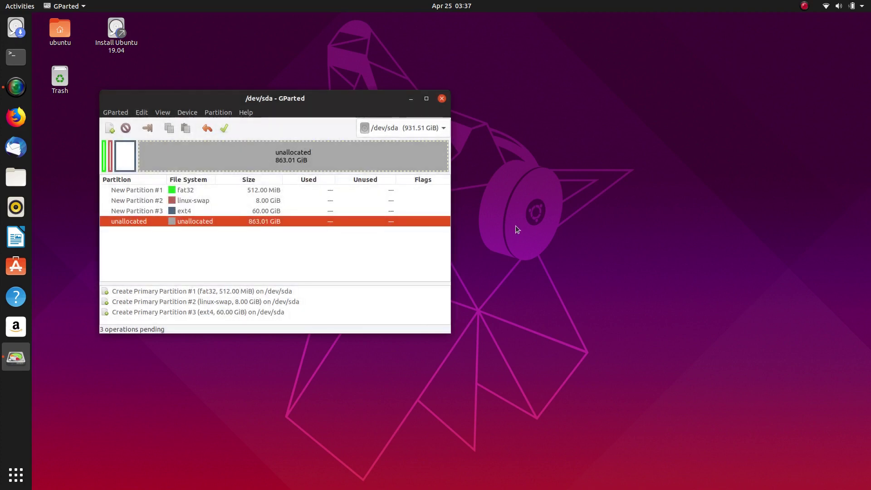
right_click(179, 221)
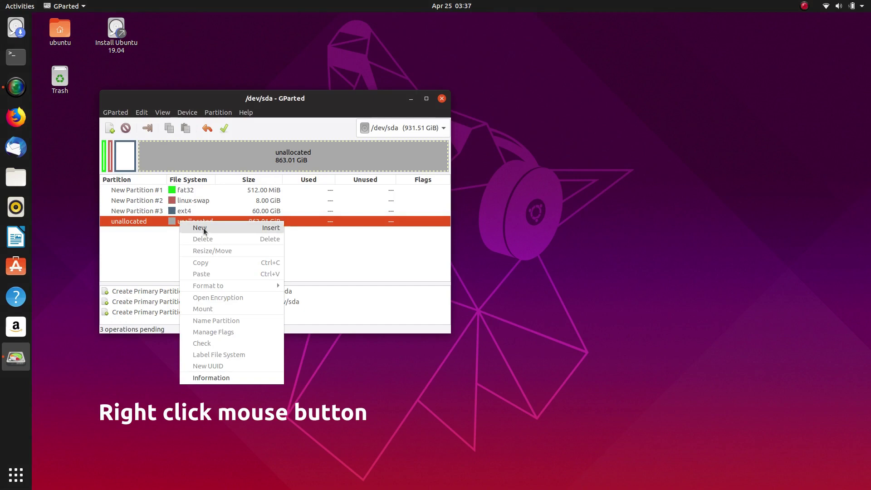
click(210, 230)
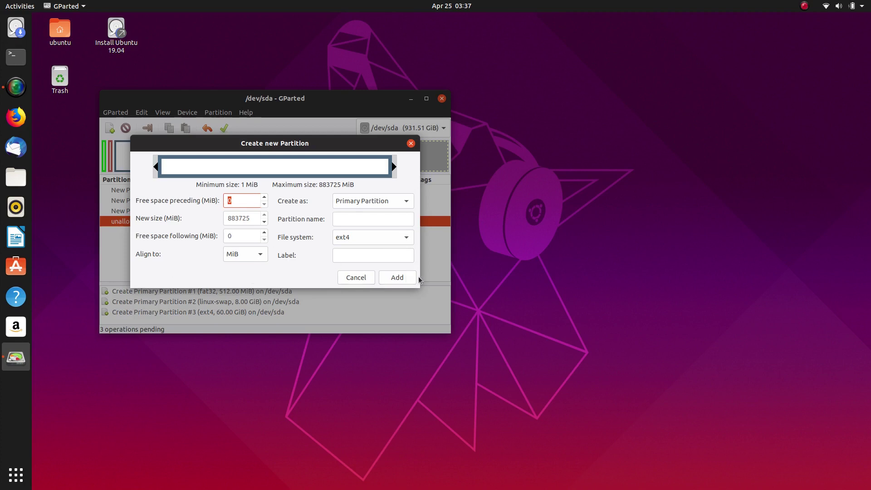
click(391, 278)
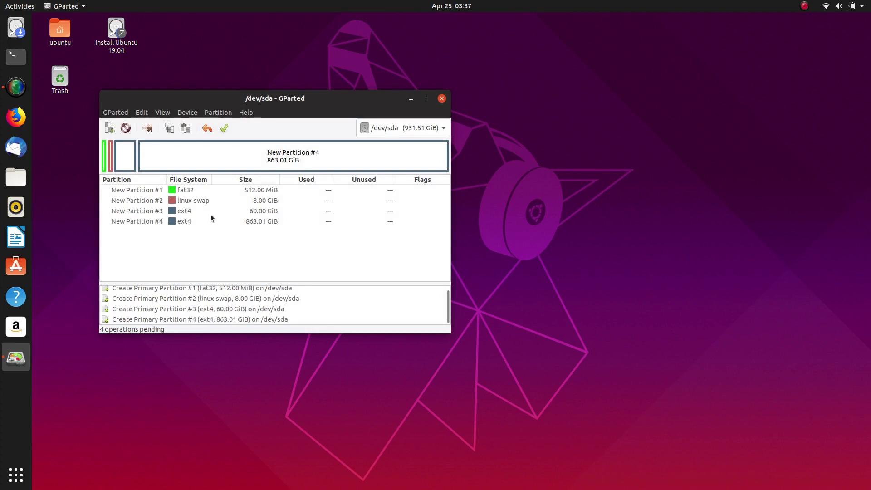
click(224, 129)
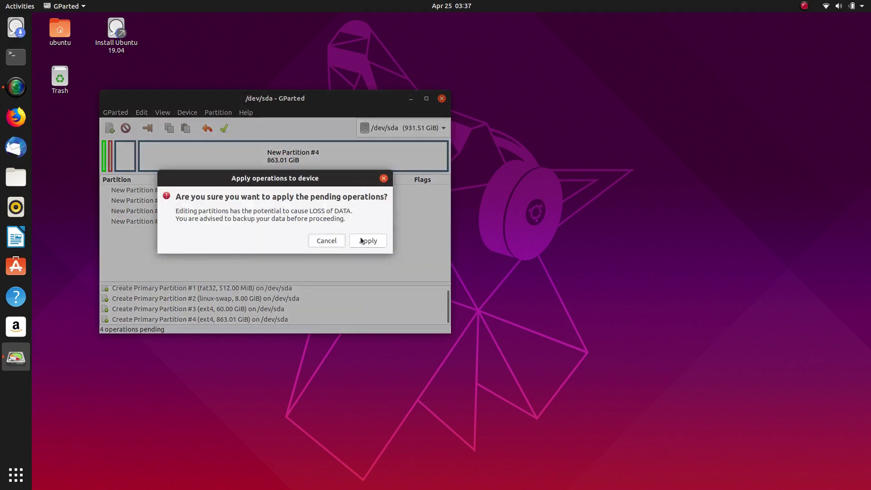
click(362, 241)
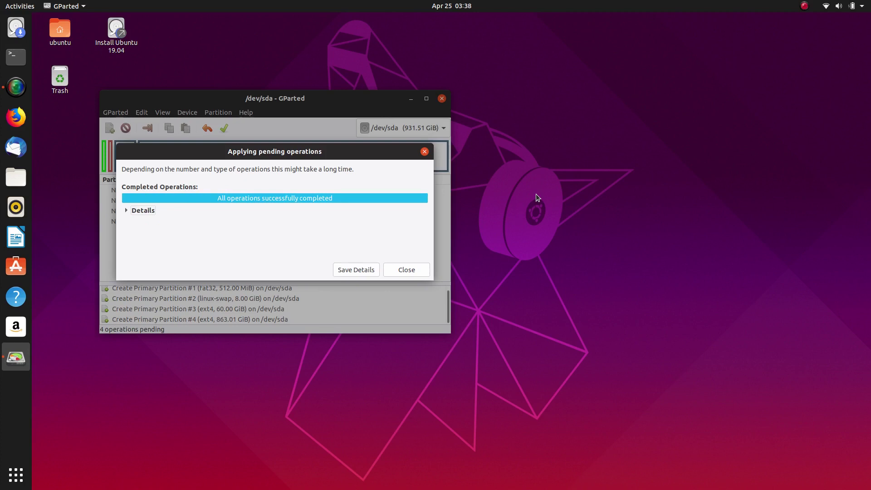
Step: Set the boot flag, and with it esp, on the fat32 partition /dev/sda1
click(403, 271)
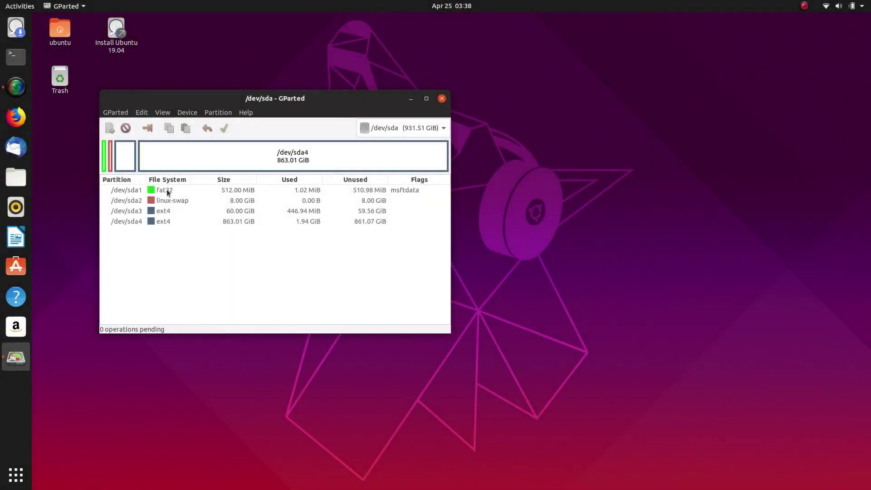
right_click(168, 191)
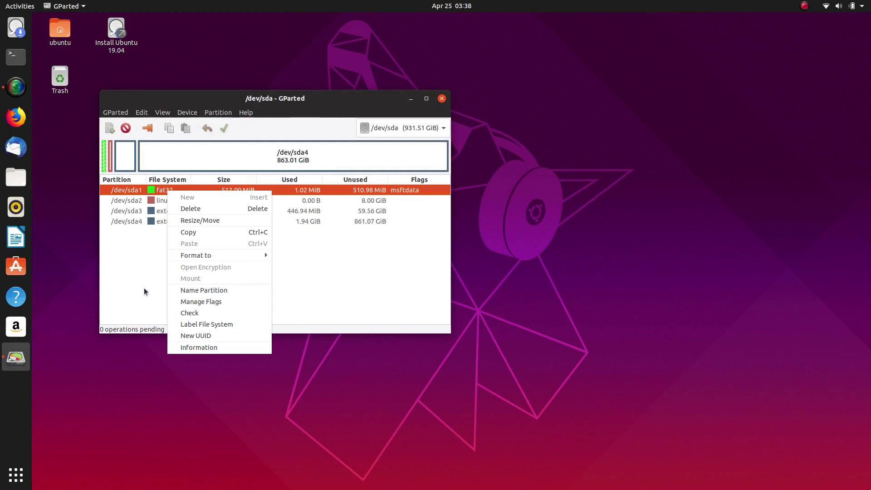
click(202, 302)
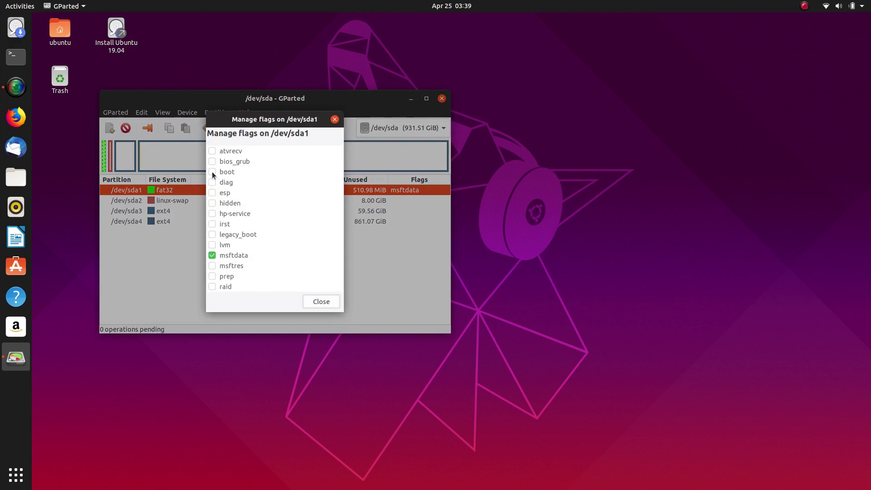
click(211, 172)
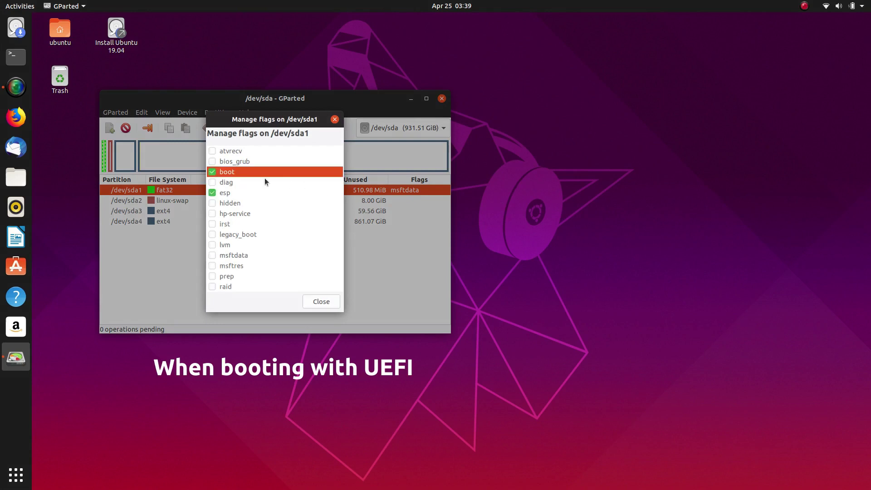
click(323, 301)
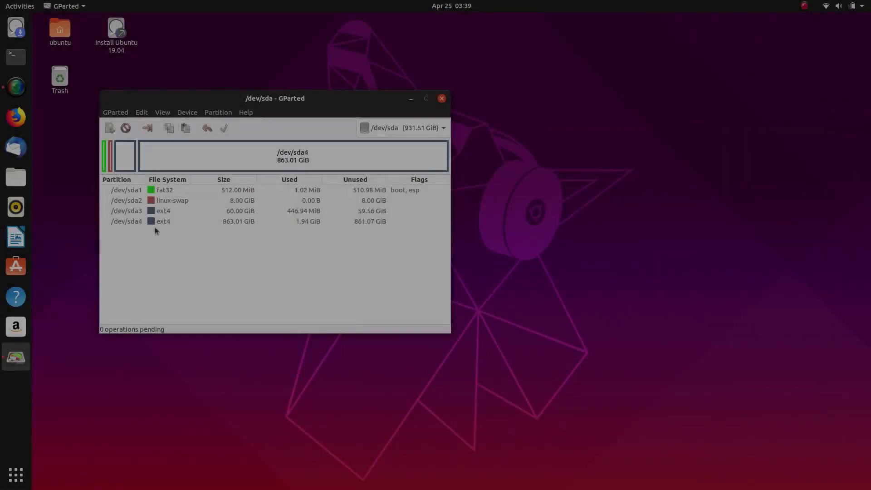
Step: Give /dev/sda4 the partition name 'data'
right_click(177, 222)
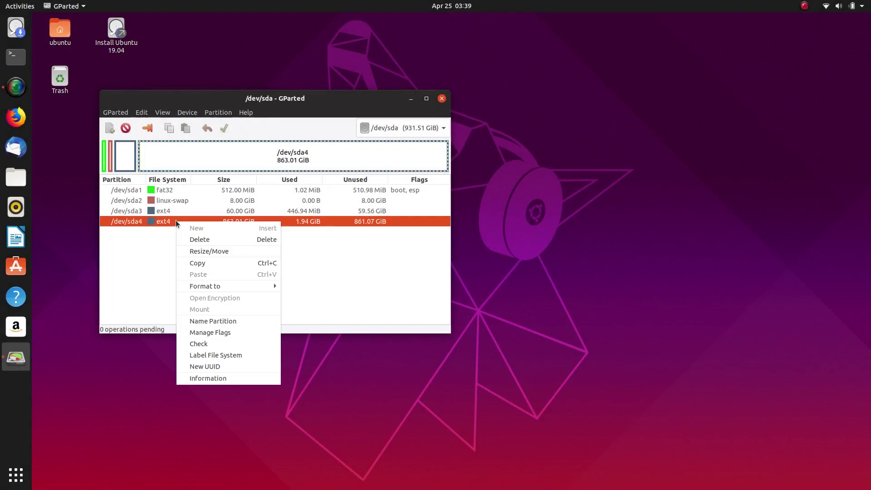
click(226, 321)
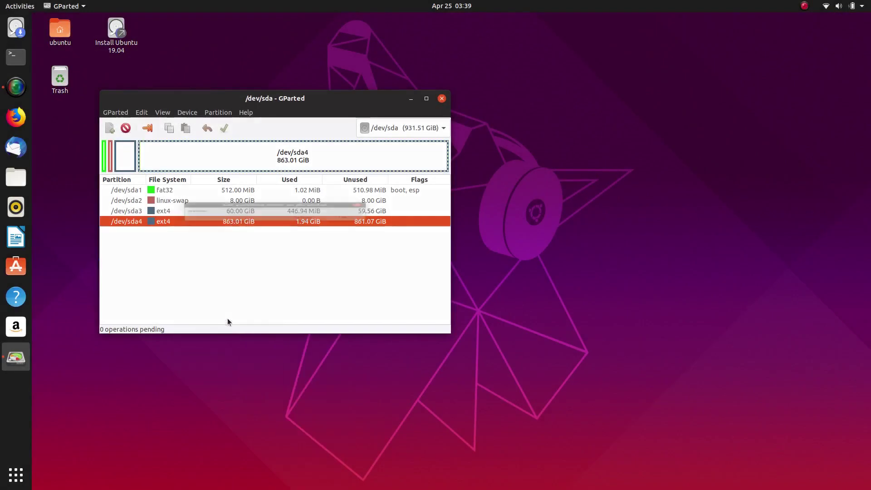
text(data)
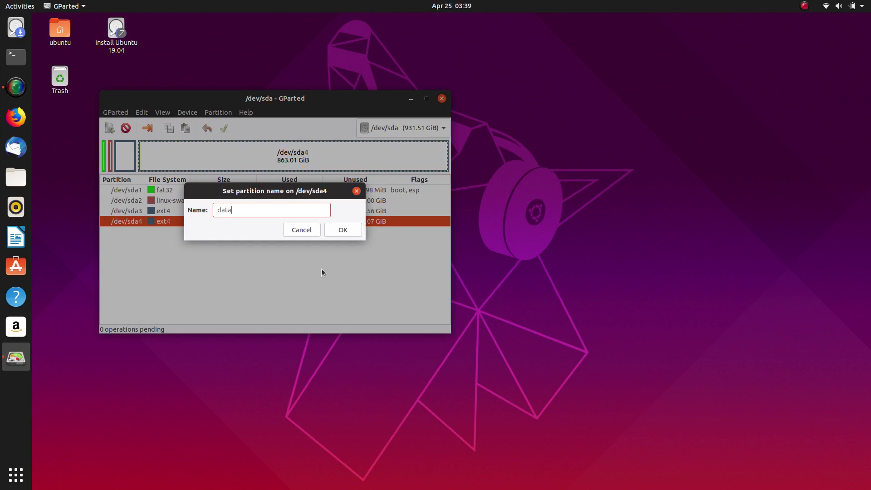
click(342, 230)
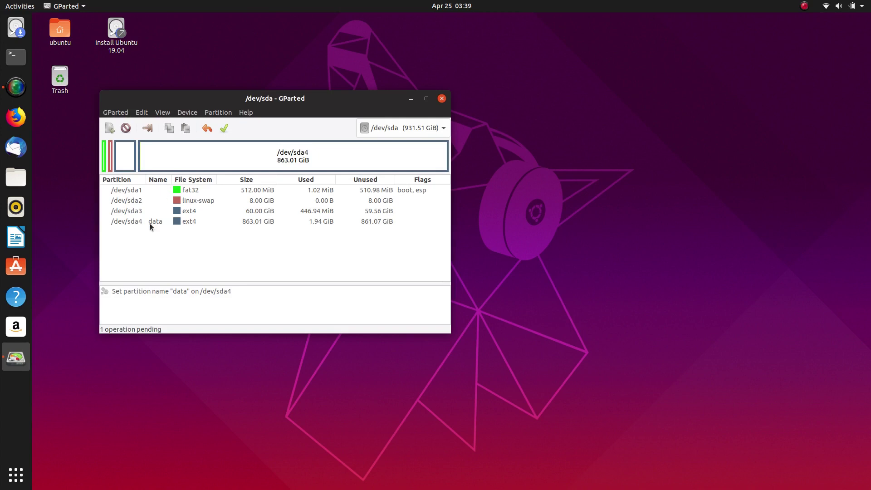
Step: Apply the pending rename to /dev/sda
click(224, 128)
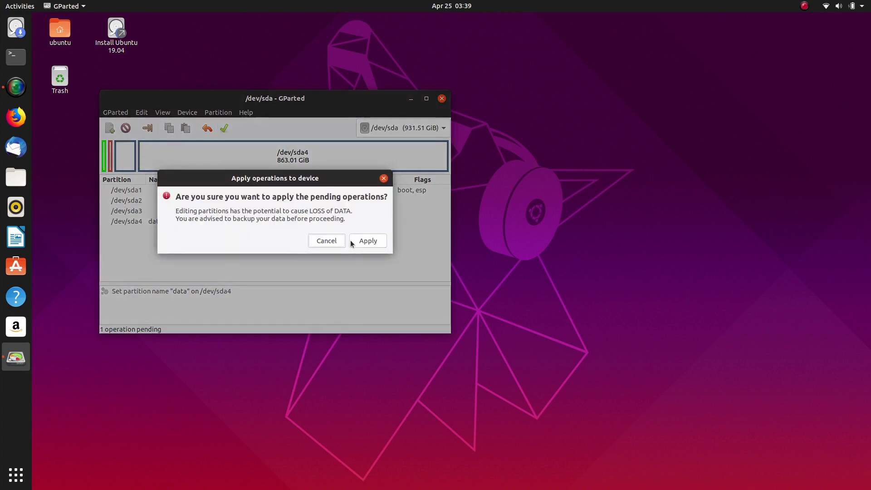
click(348, 243)
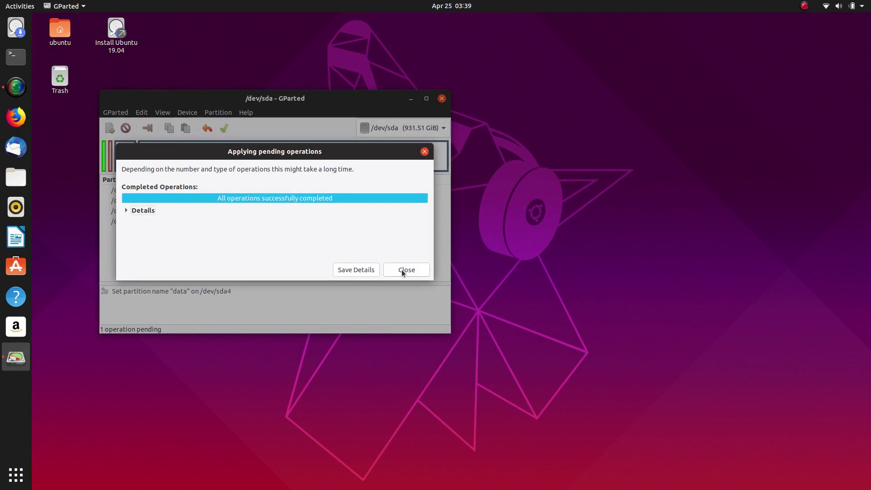
click(401, 271)
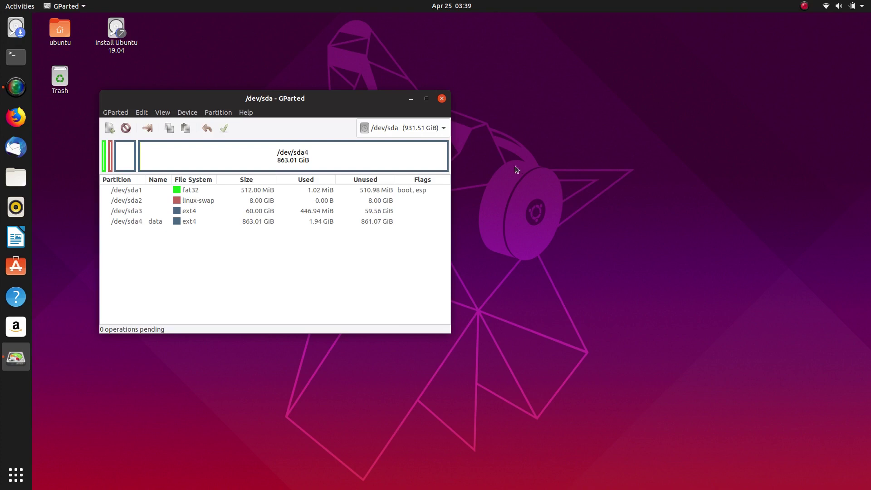
Step: Close the GParted window
click(442, 99)
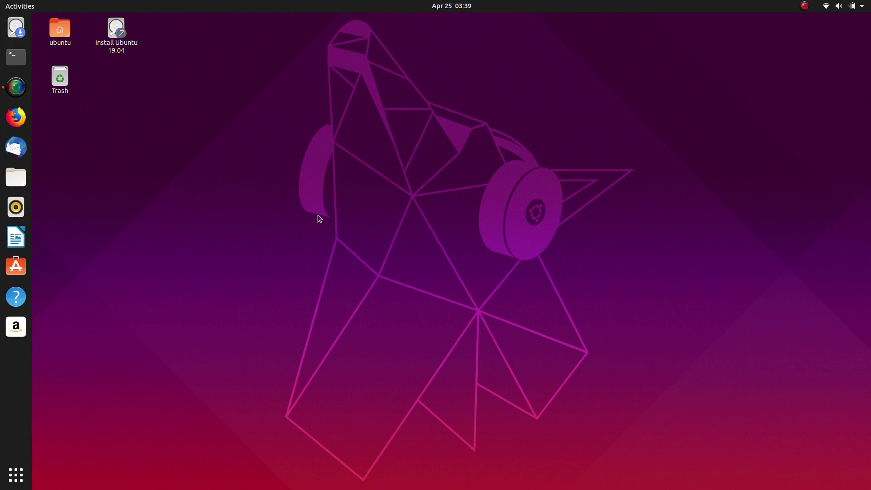
Step: Start the Ubuntu 19.04 installer with English, US keyboard, normal install, and 'Something else' partitioning
click(119, 27)
key(Return)
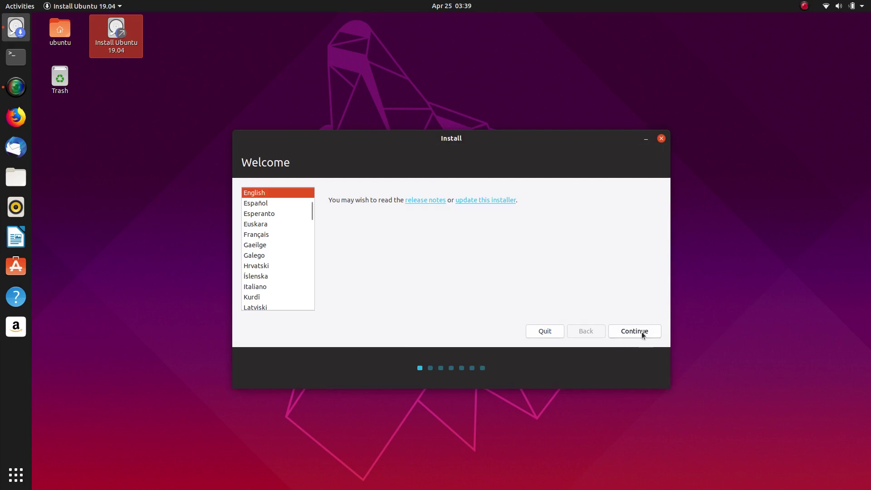
click(640, 330)
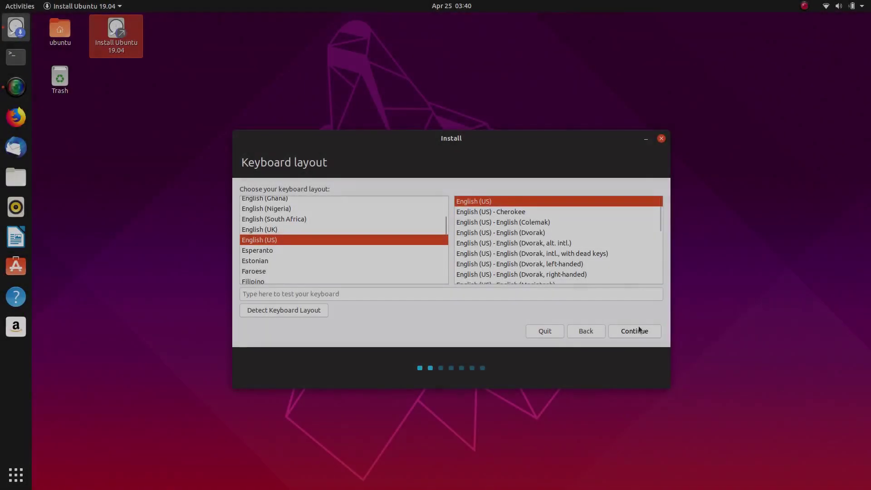
click(640, 330)
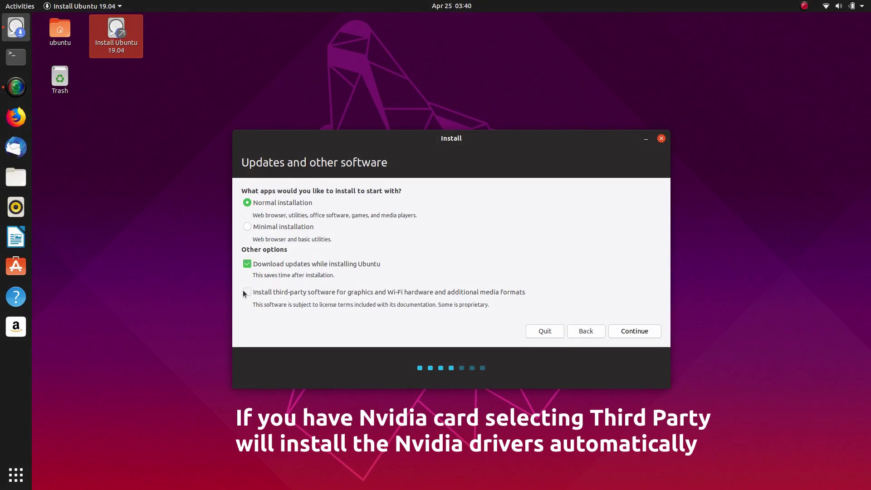
click(642, 326)
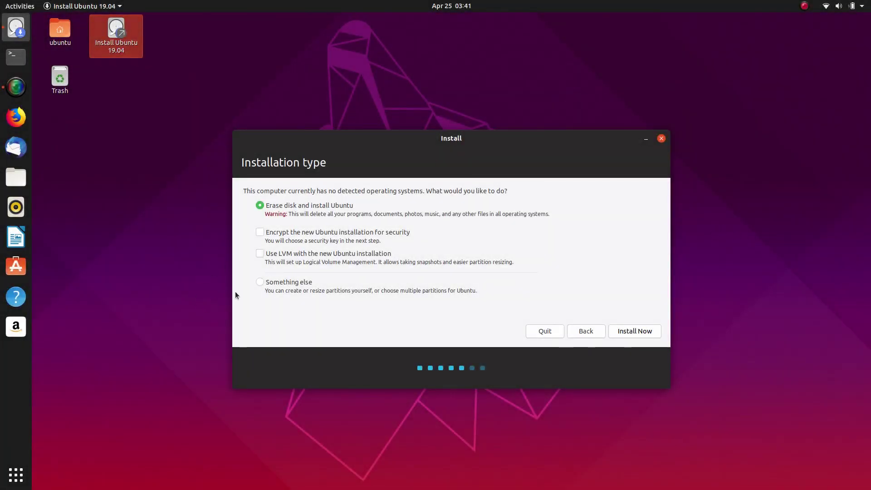
click(260, 283)
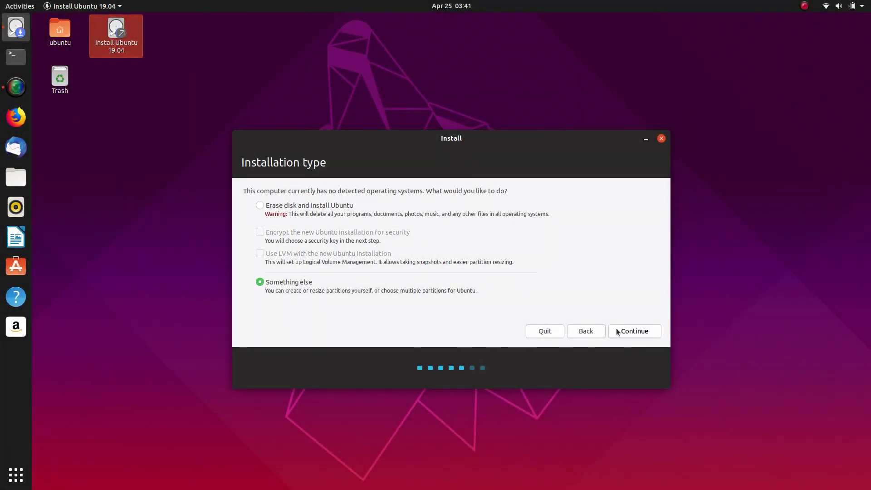
click(634, 331)
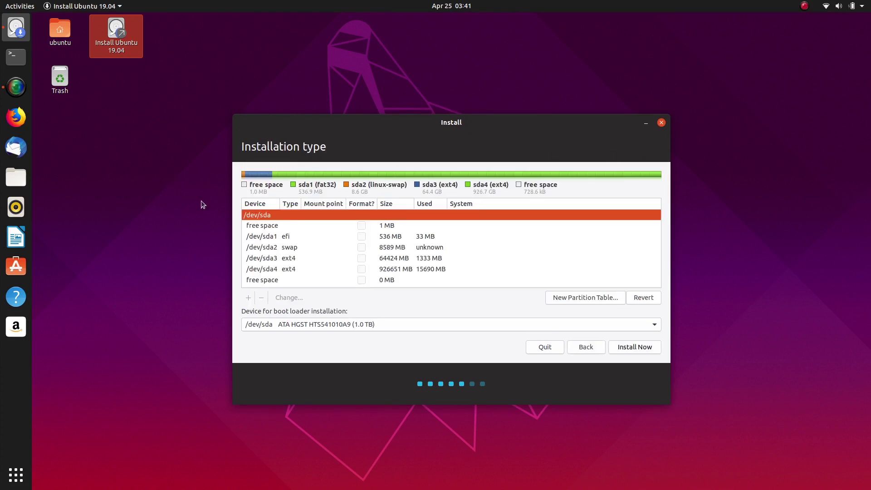
Step: Set /dev/sda3 to Ext4 journaling, formatted, with mount point /
click(274, 237)
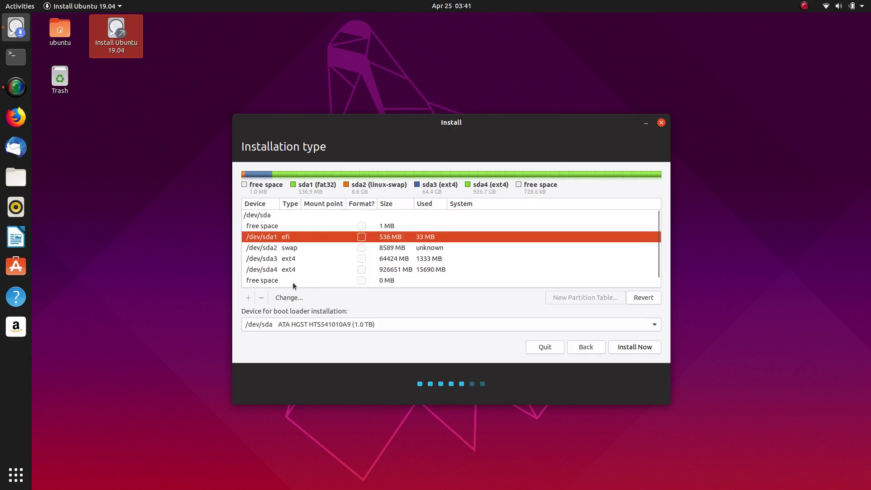
click(284, 258)
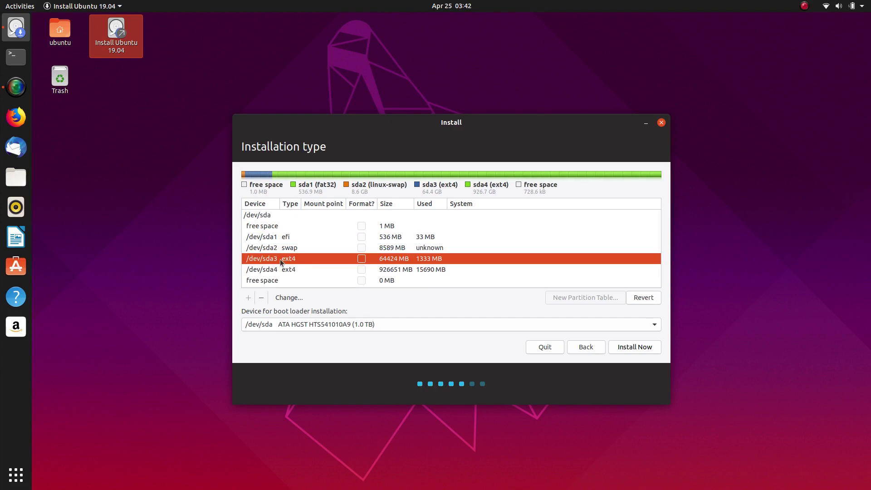
double_click(280, 259)
click(483, 247)
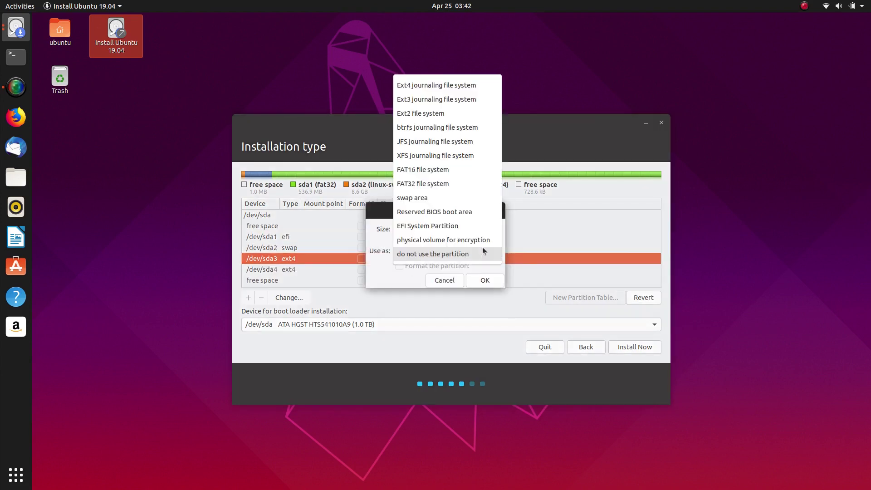
click(435, 86)
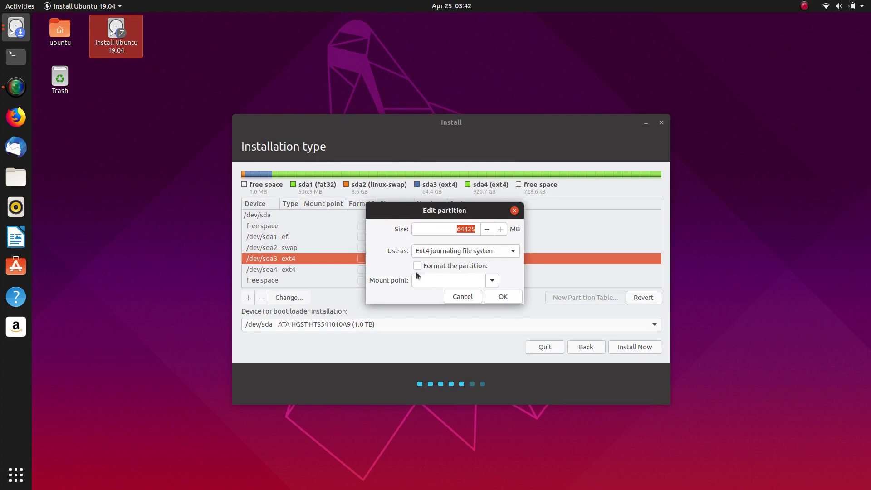
click(418, 266)
click(493, 281)
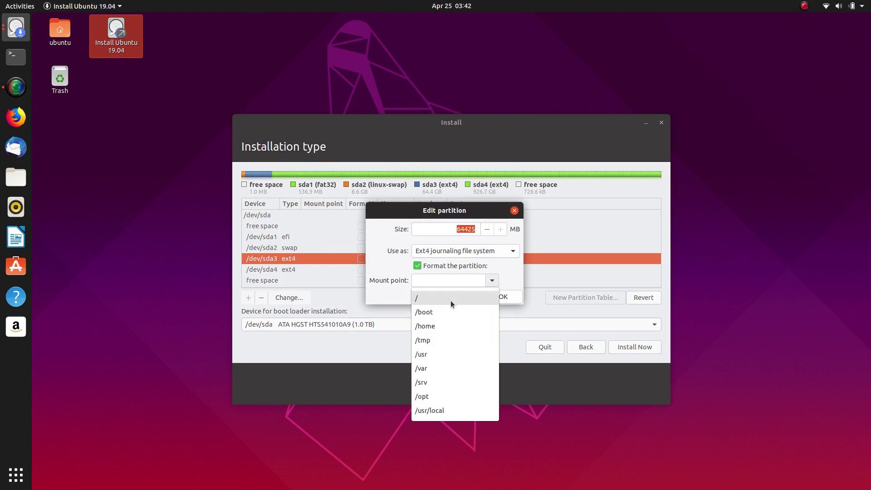
click(421, 298)
click(503, 297)
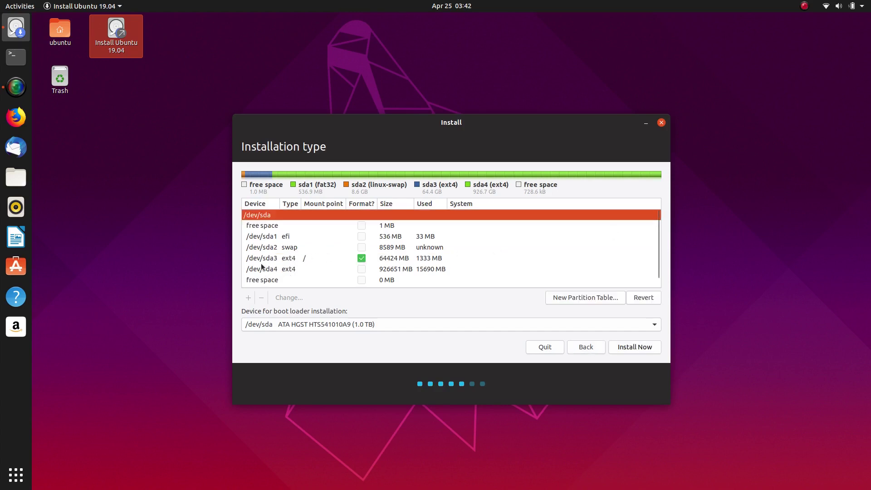
Step: Keep /dev/sda1 as the EFI System Partition and confirm
click(286, 237)
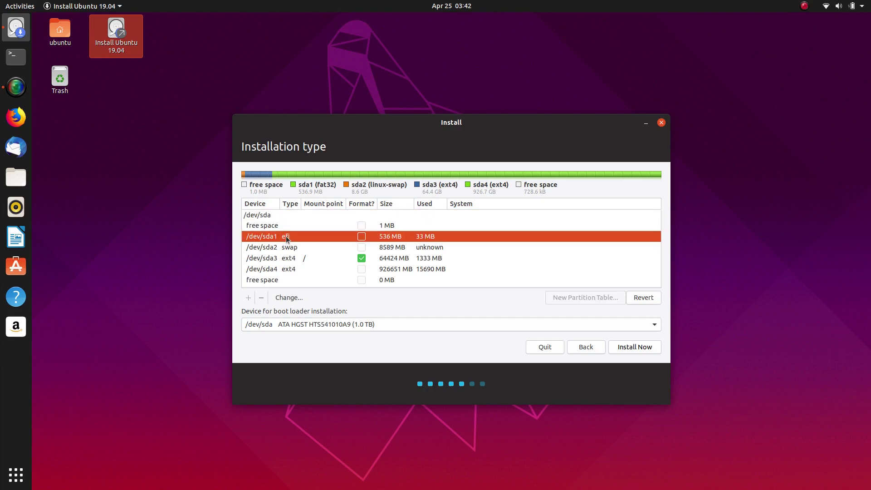
double_click(286, 236)
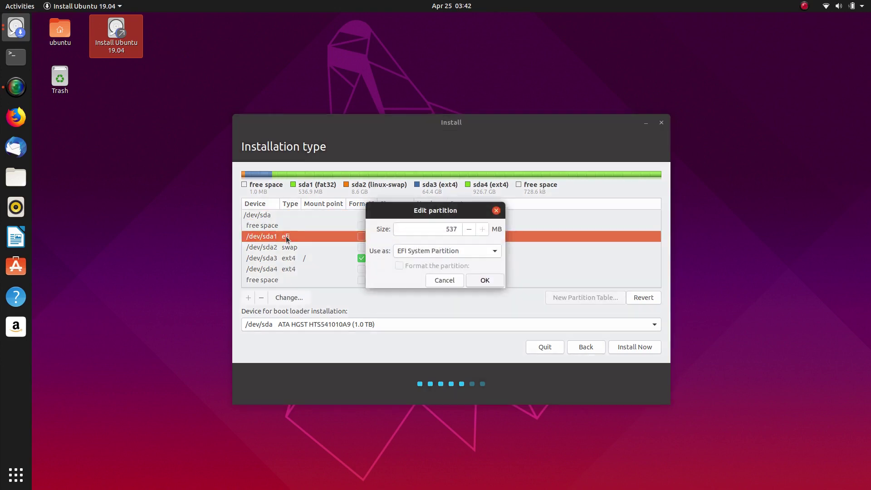
click(485, 280)
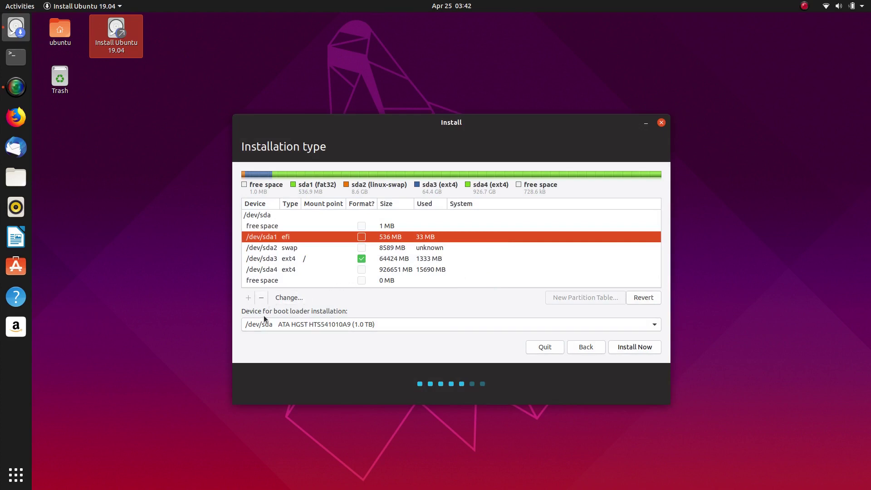
Step: Choose /dev/sda1 as the boot loader device and begin Install Now
click(336, 325)
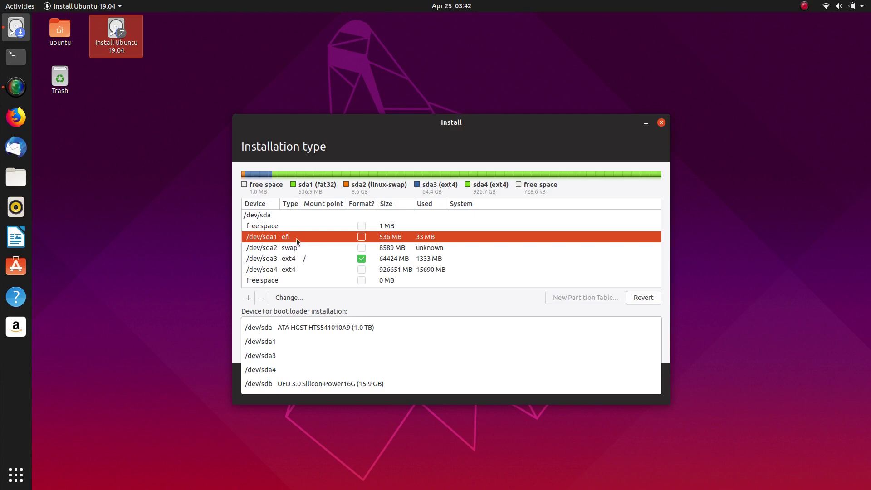
click(298, 340)
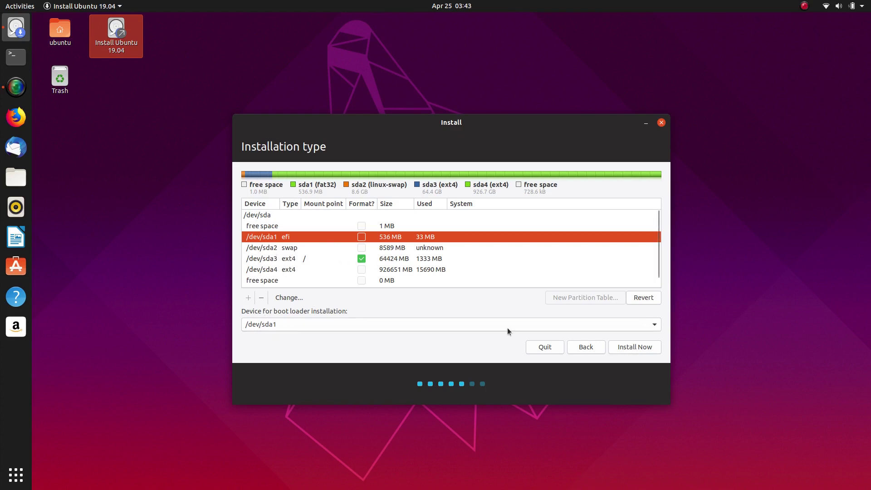
click(647, 344)
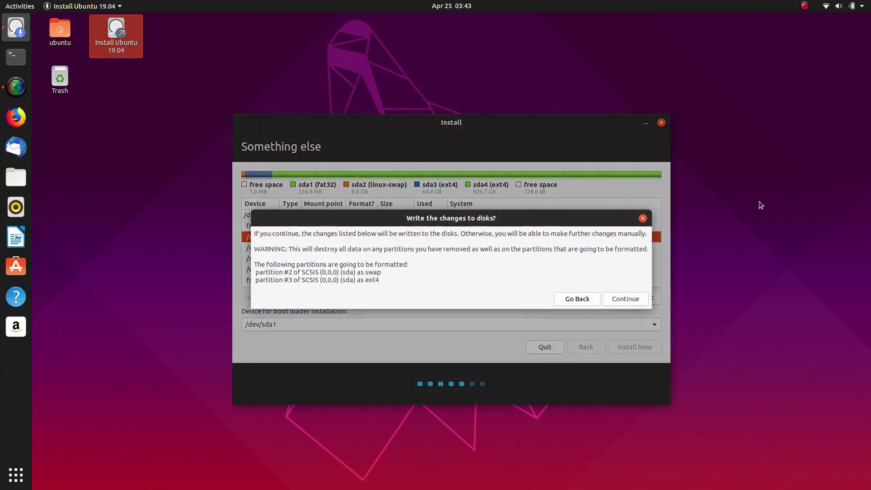
Step: Approve writing the swap and ext4 changes to disk and keep Perth as the location
click(624, 299)
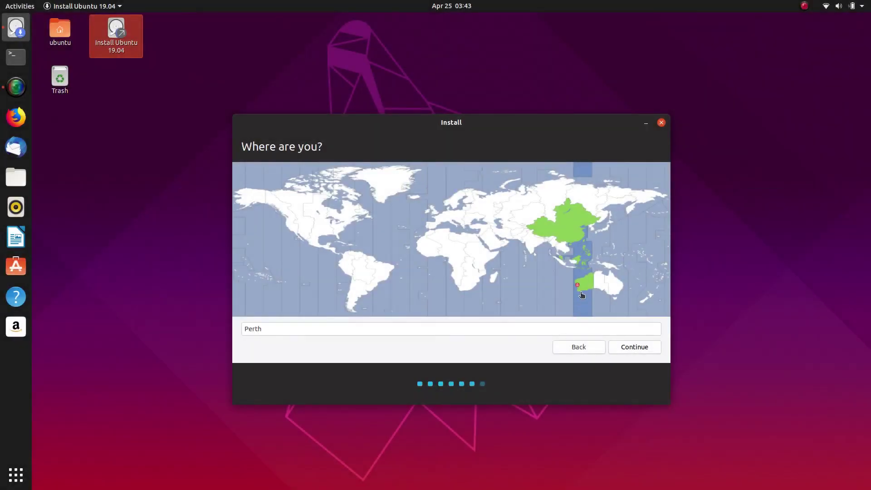
click(631, 347)
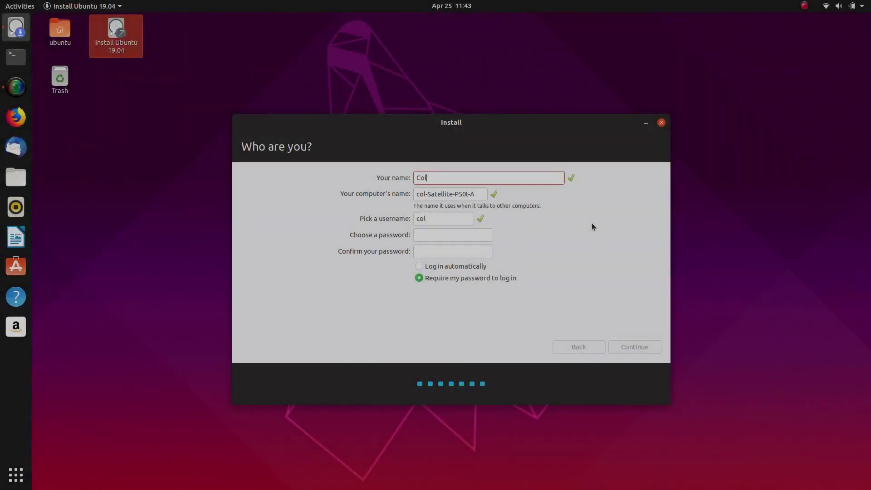
Step: Enter the user's full name, computer name ubuntu-tosh and the password twice, then continue
text(Brash)
key(Tab)
text(ub)
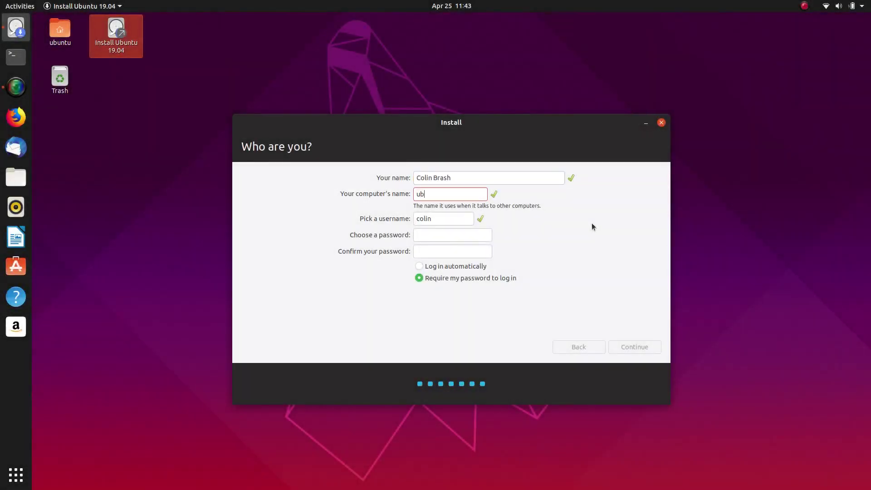
text(untu-tosh)
key(Tab)
key(Tab)
text(********)
key(Tab)
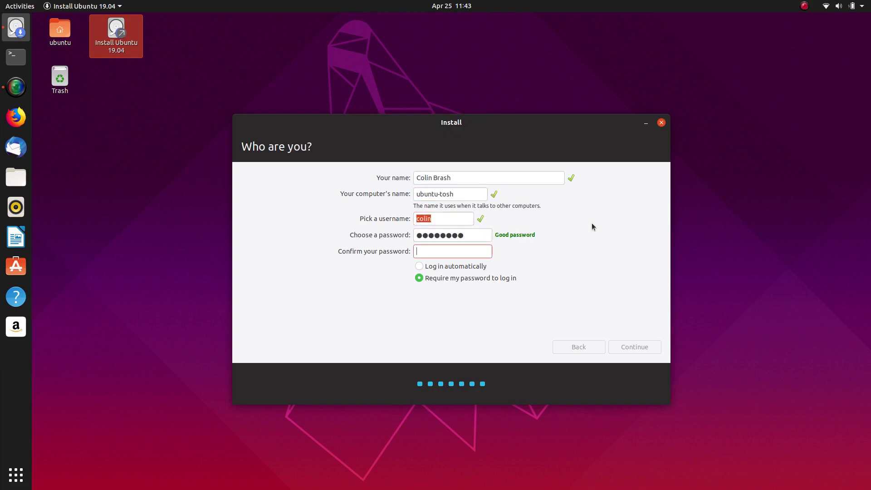
text(********)
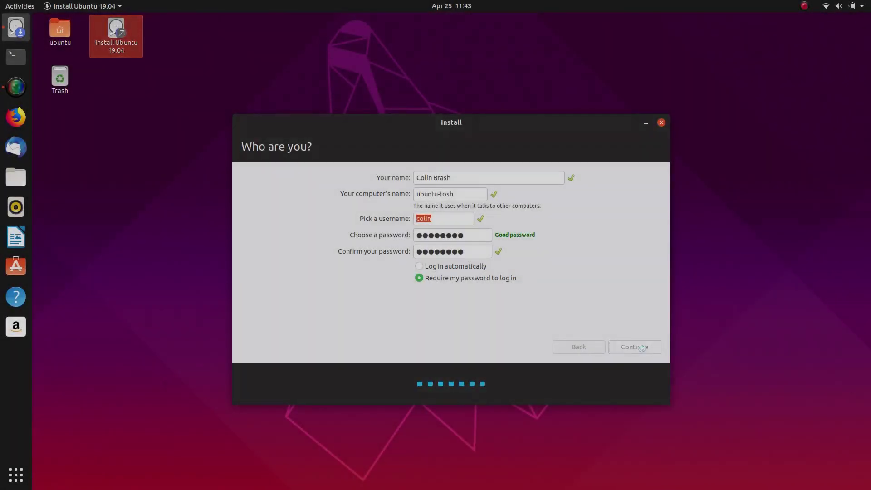
click(645, 347)
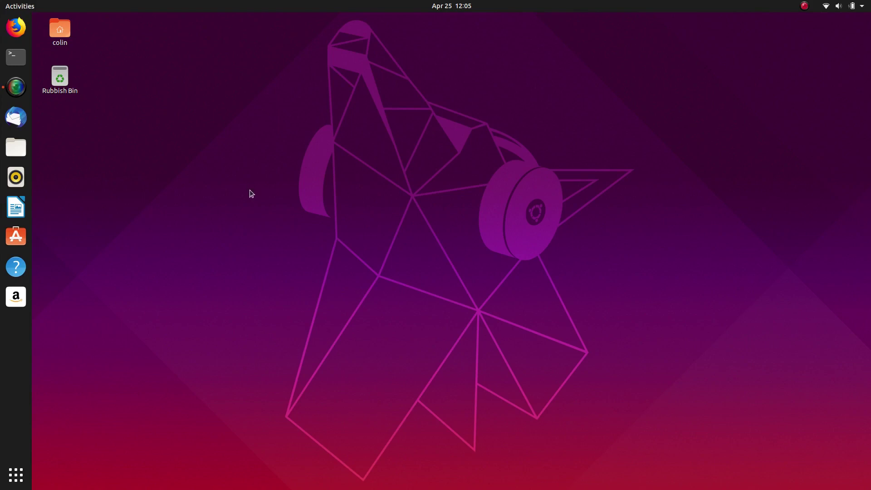
click(15, 148)
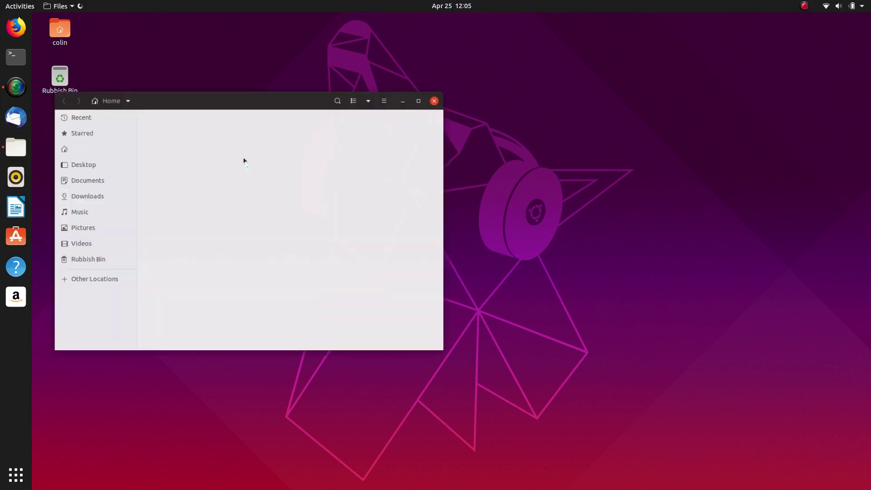
click(78, 276)
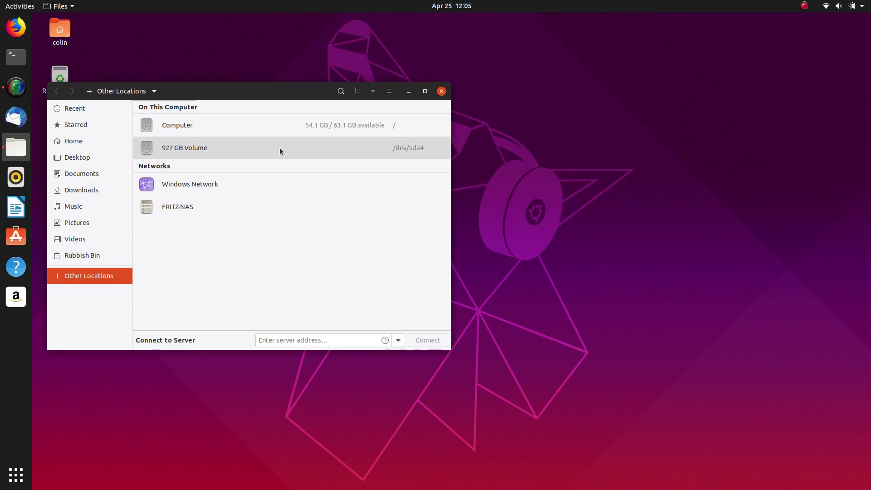
click(239, 151)
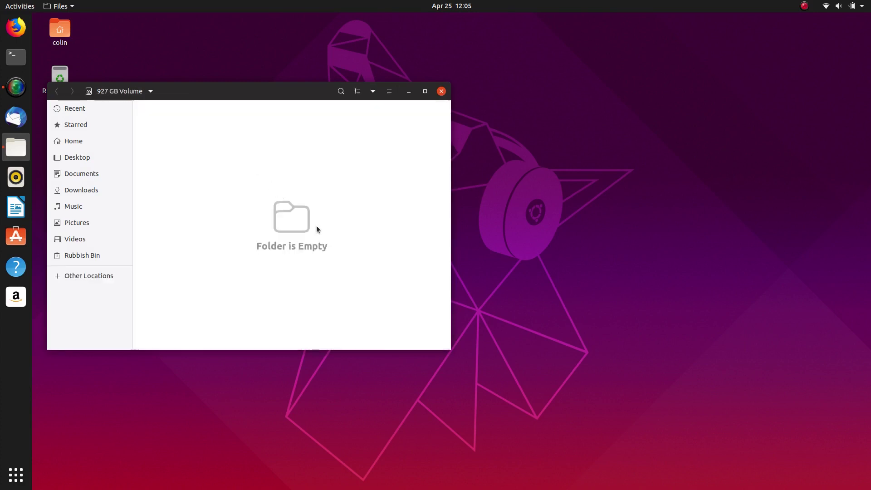
right_click(239, 150)
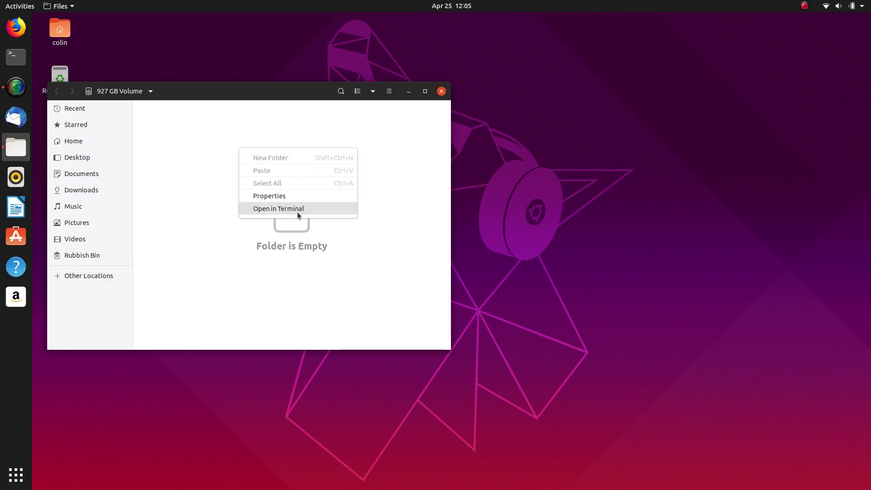
click(272, 196)
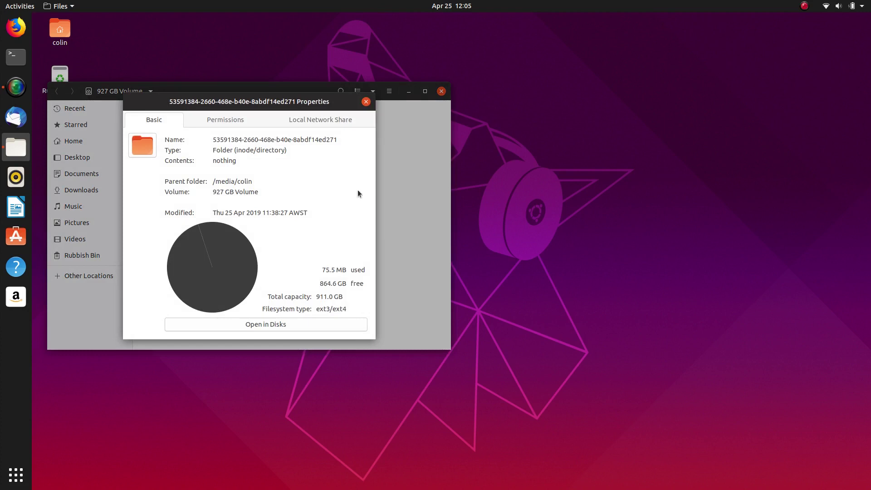
click(224, 122)
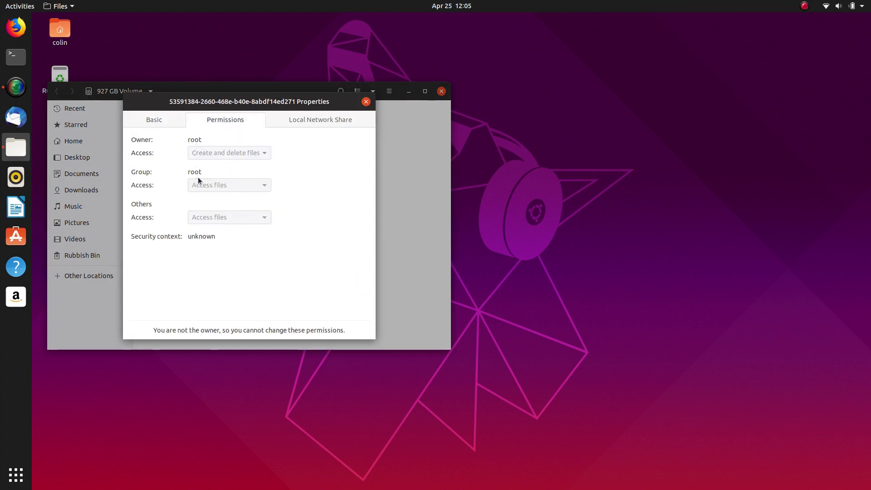
click(366, 101)
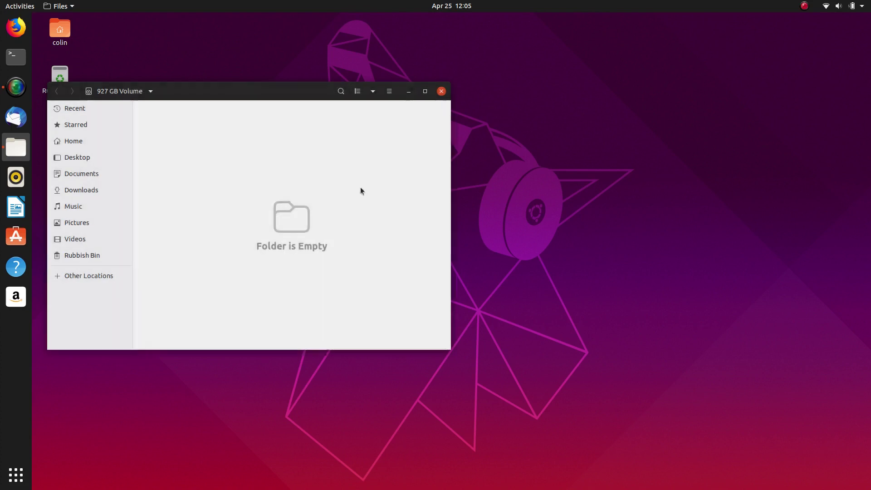
right_click(233, 165)
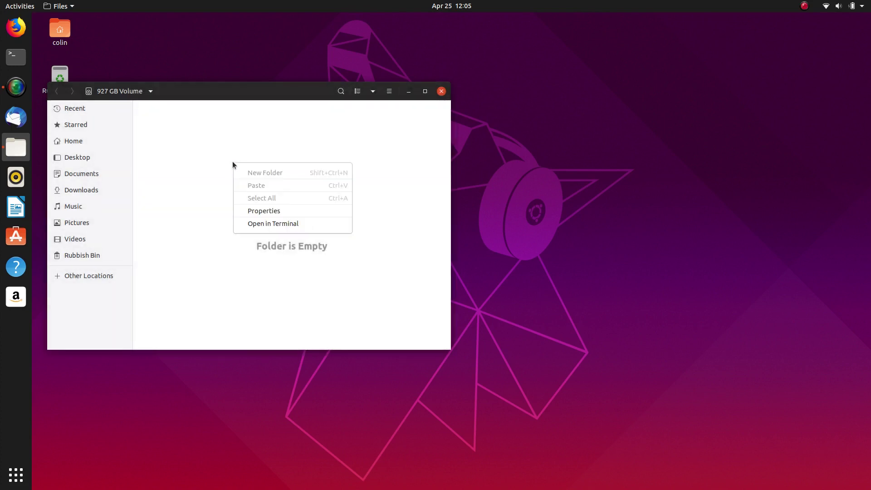
click(393, 163)
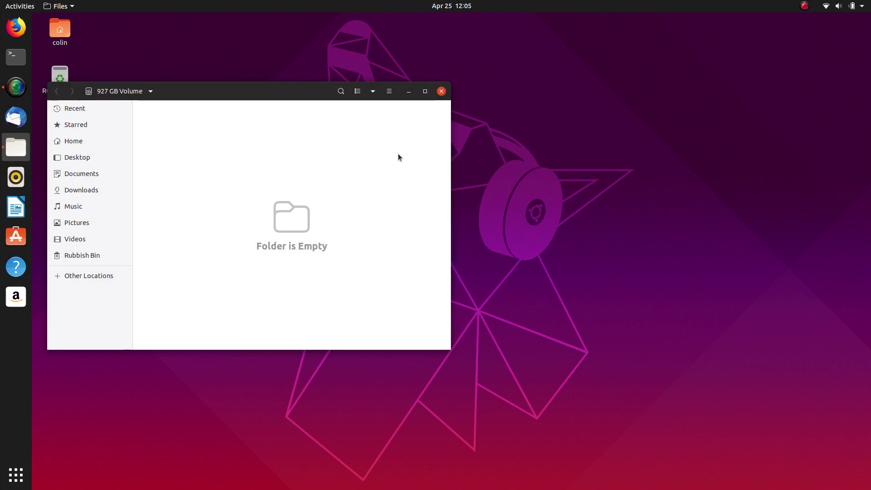
Step: Close the file manager and launch Disks from the application search
click(443, 92)
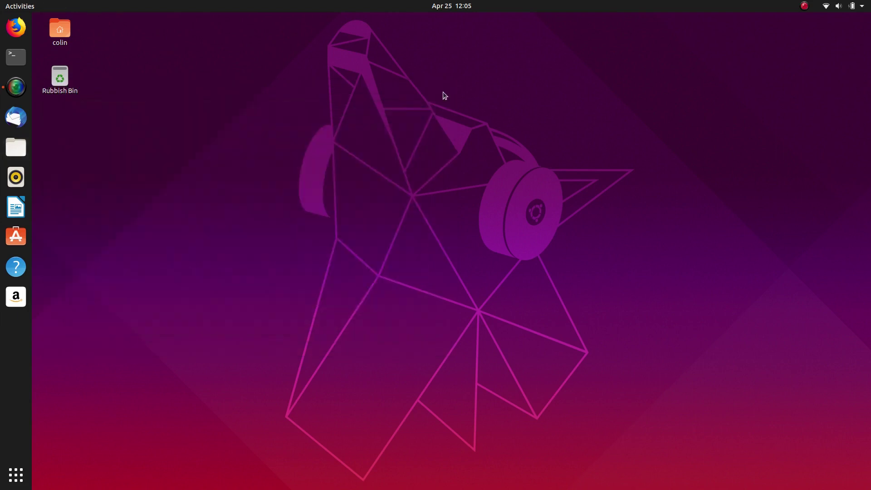
key(super)
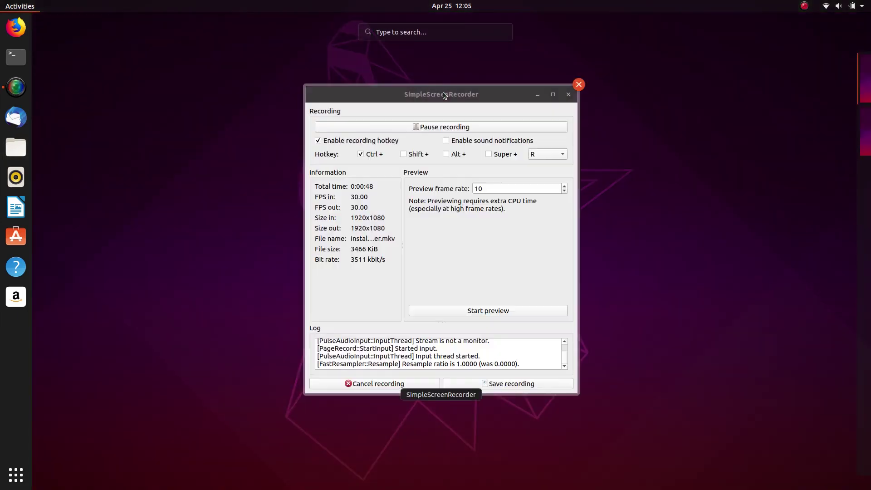
text(disk)
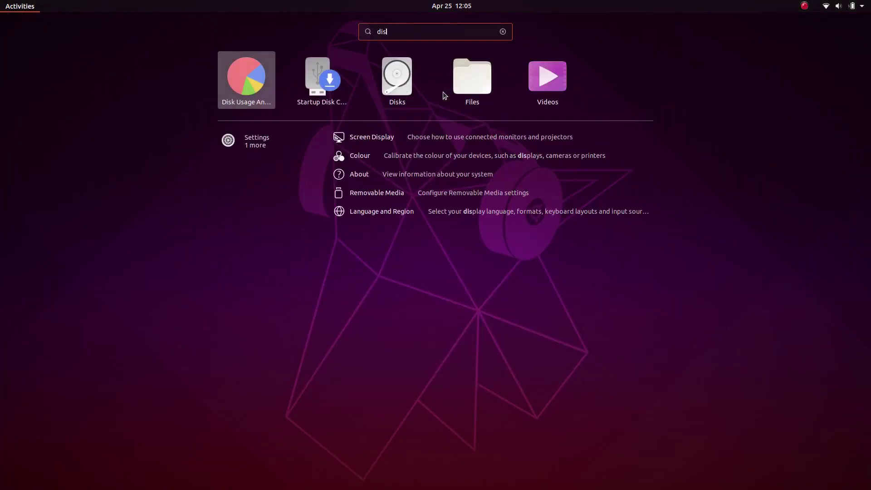
click(474, 101)
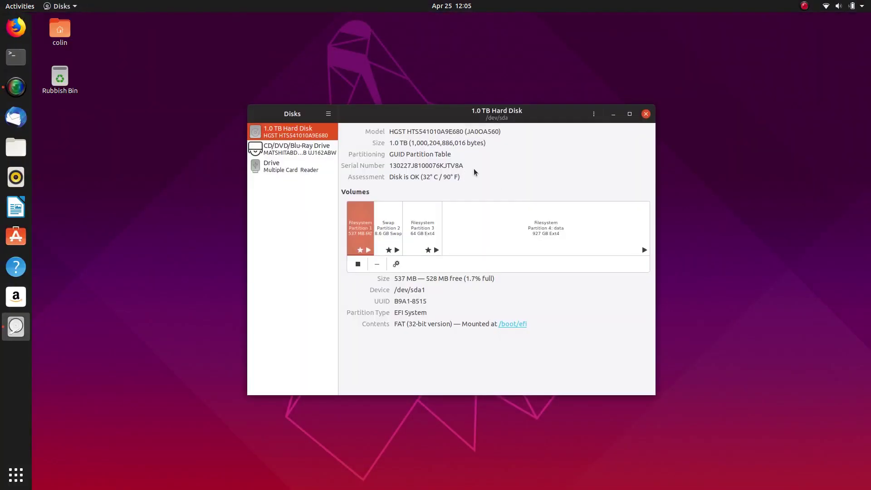
Step: Check the Disks app details, close the store page, and select the 927 GB data partition
click(45, 7)
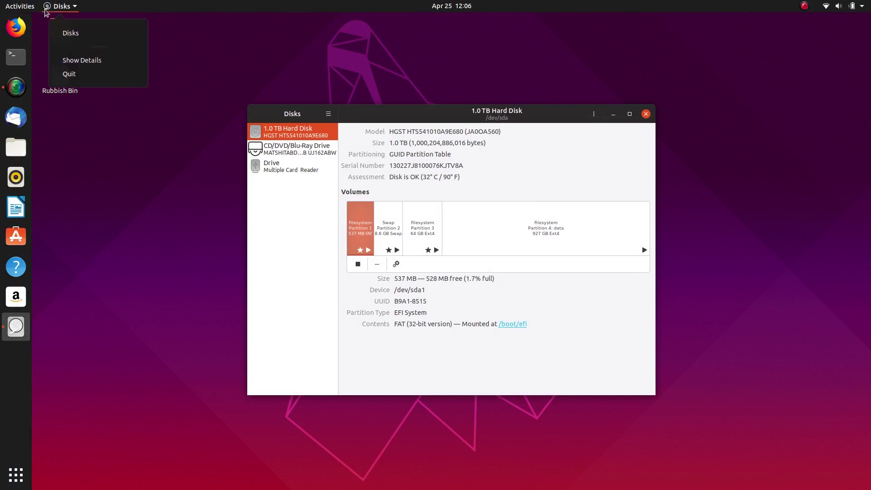
click(90, 64)
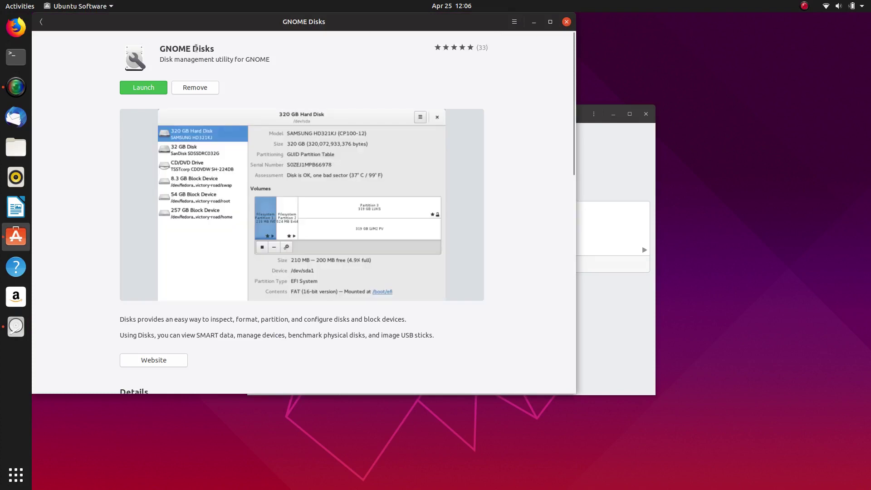
click(566, 22)
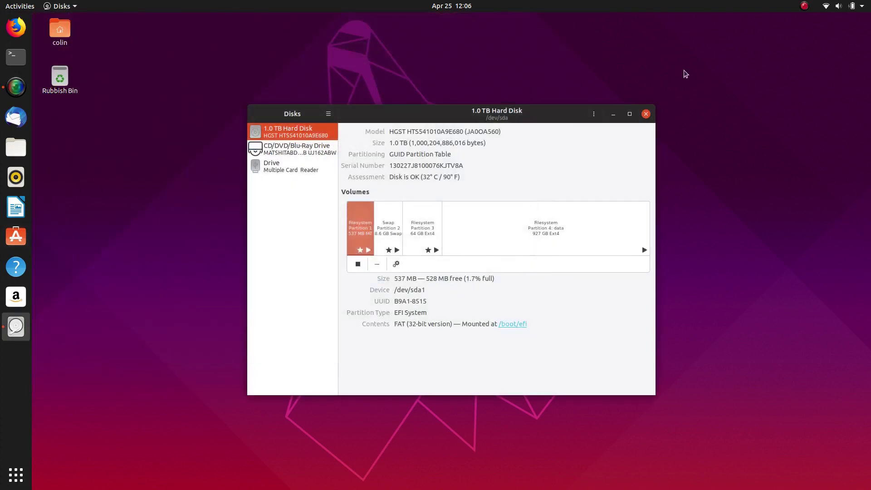
click(563, 229)
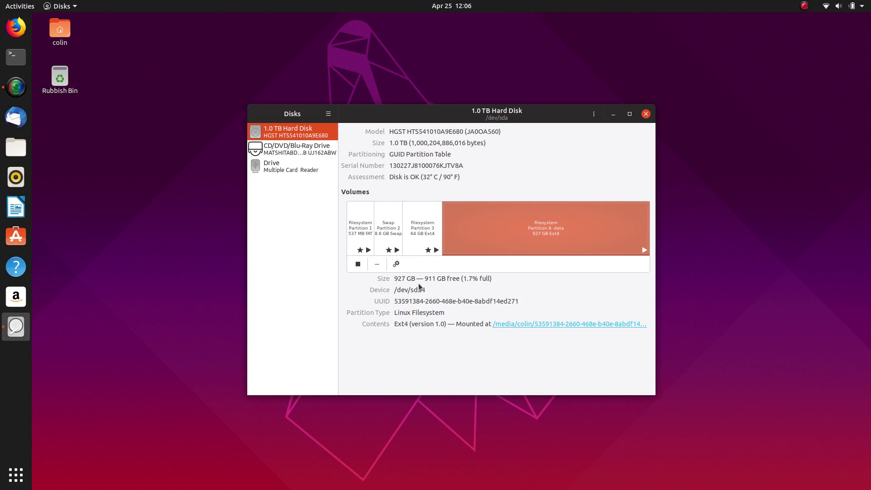
Step: Turn off User Session Defaults in the data partition's mount options, authenticate, and close Disks
click(431, 230)
click(556, 223)
click(397, 266)
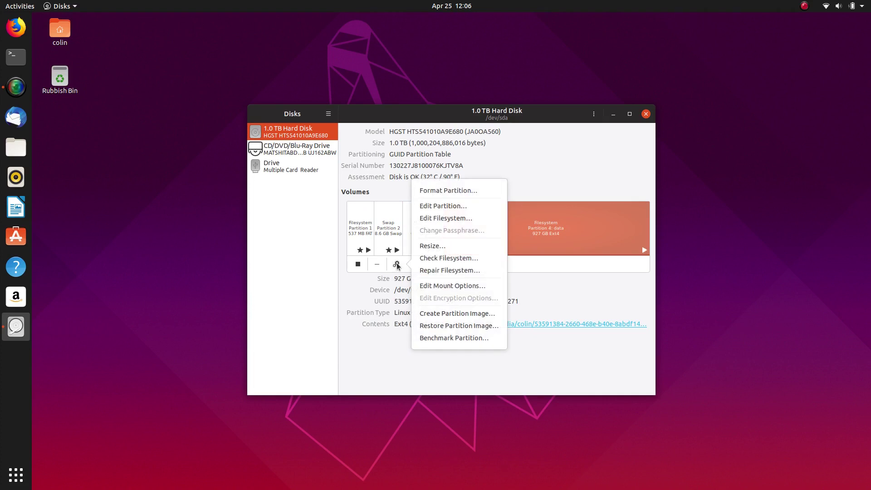
click(491, 291)
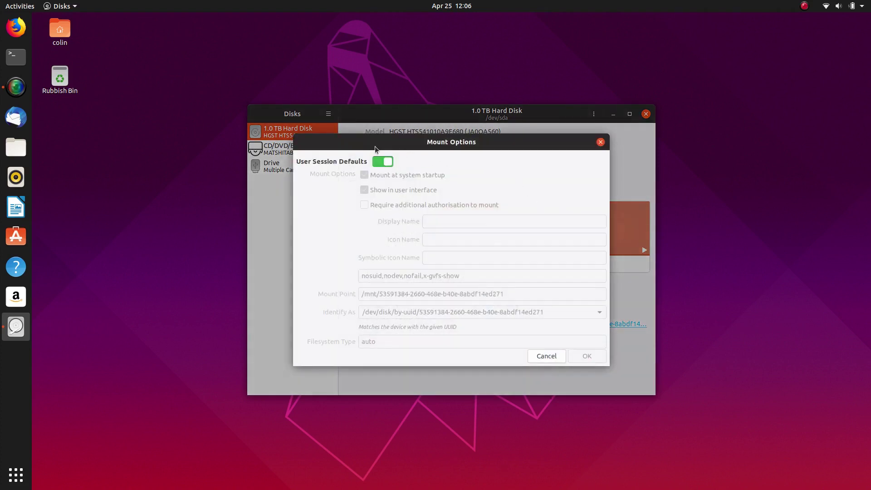
click(382, 162)
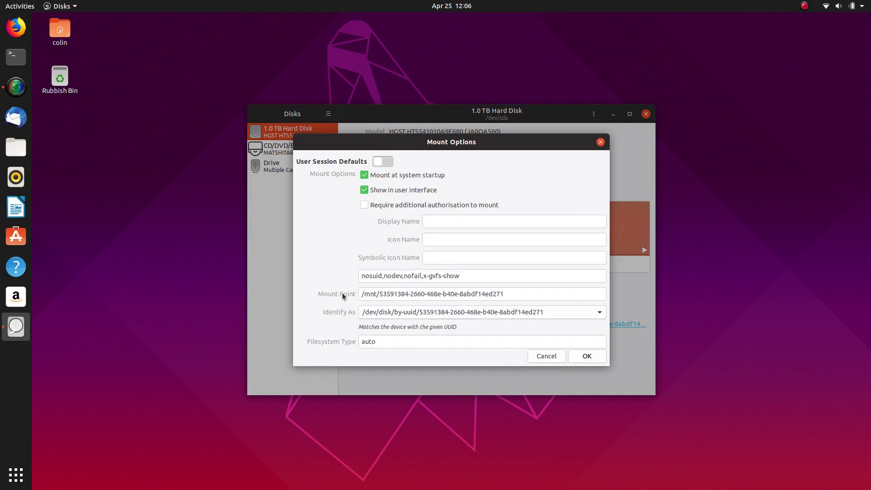
click(586, 357)
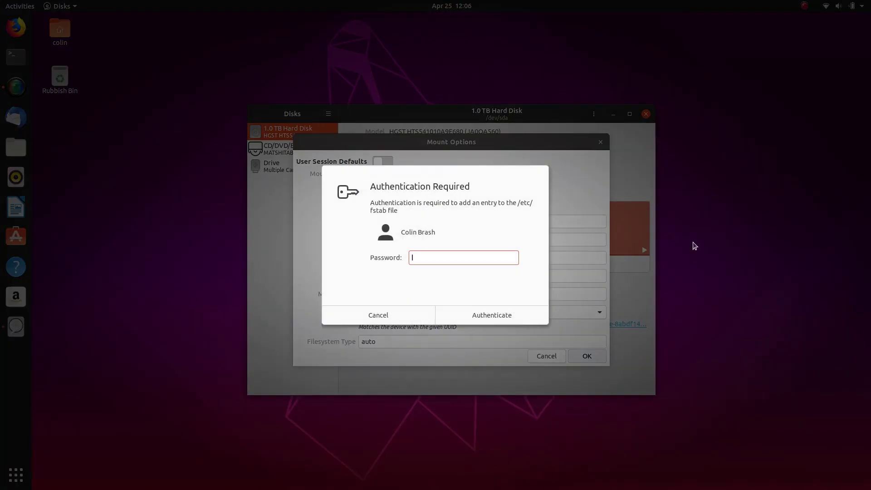
text(••••••••)
key(Return)
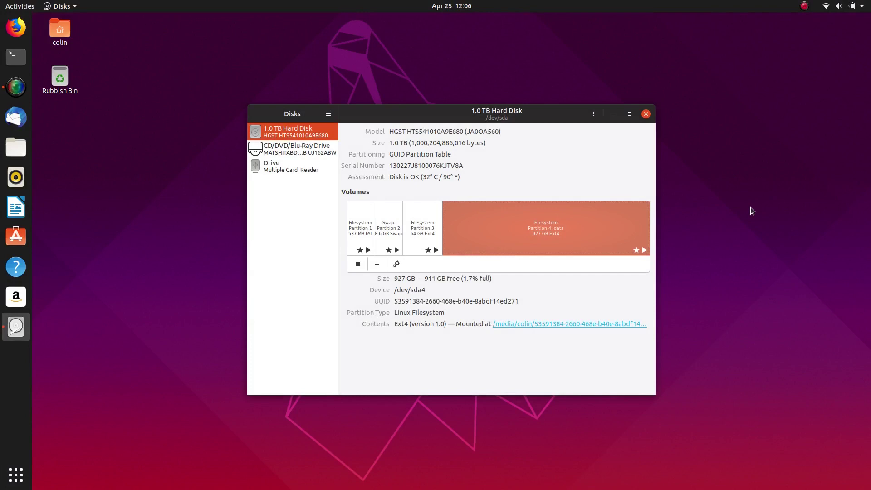
click(646, 115)
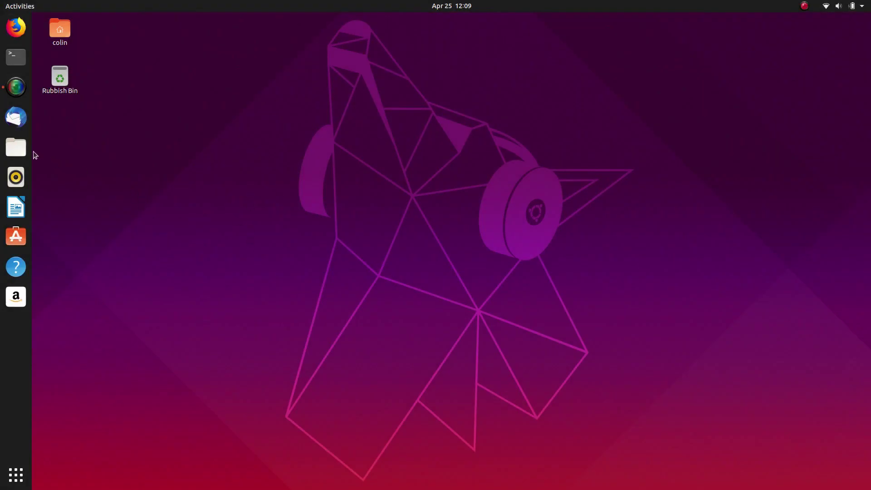
Step: Open Files and the 927 GB Volume from Other Locations
click(16, 147)
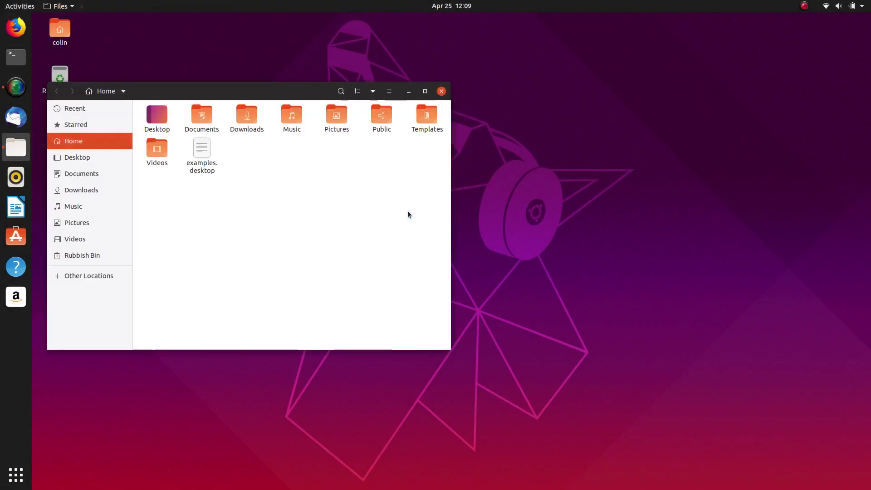
click(87, 278)
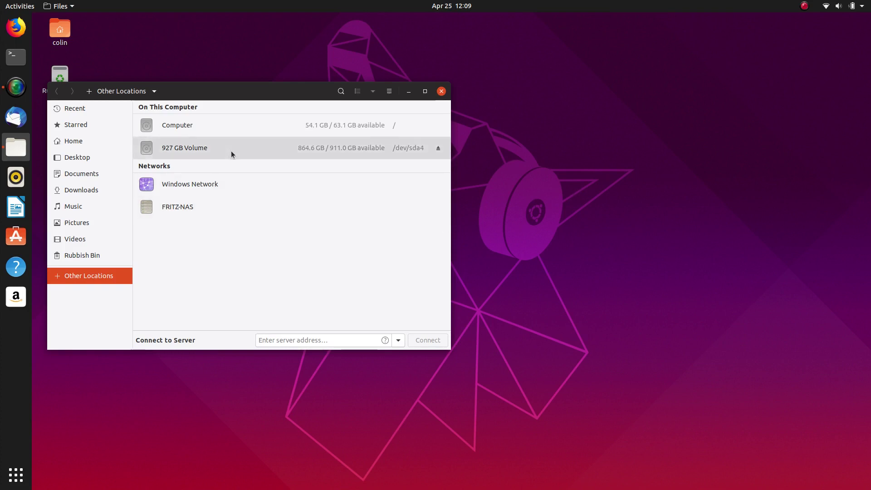
click(184, 149)
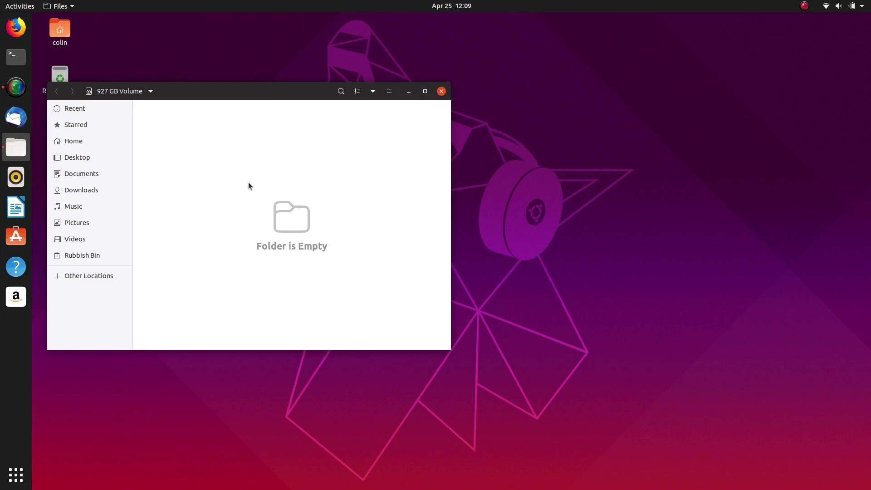
Step: Move Files to the top right and open the volume folder's Properties, showing parent /mnt
right_click(258, 184)
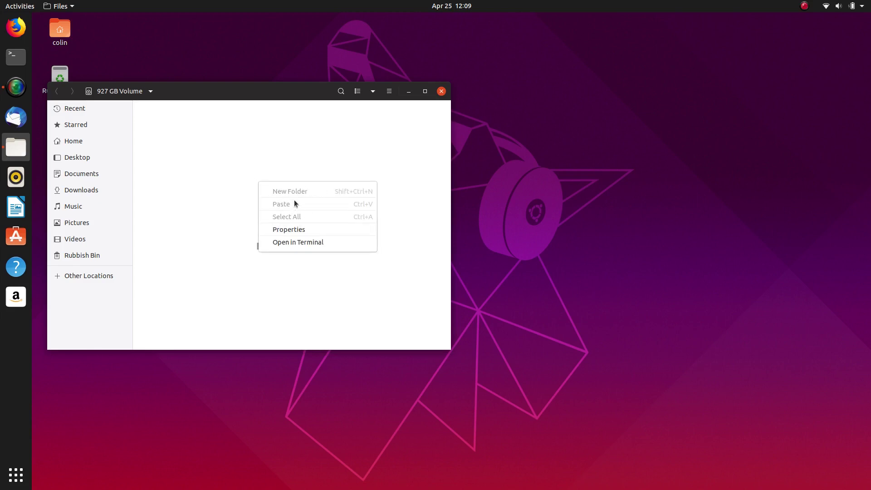
click(196, 161)
drag(229, 90, 644, 28)
right_click(648, 94)
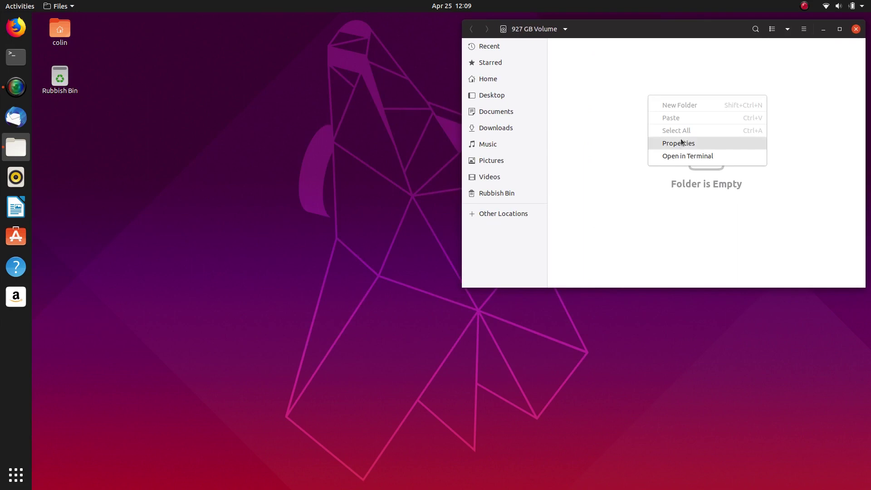
click(685, 143)
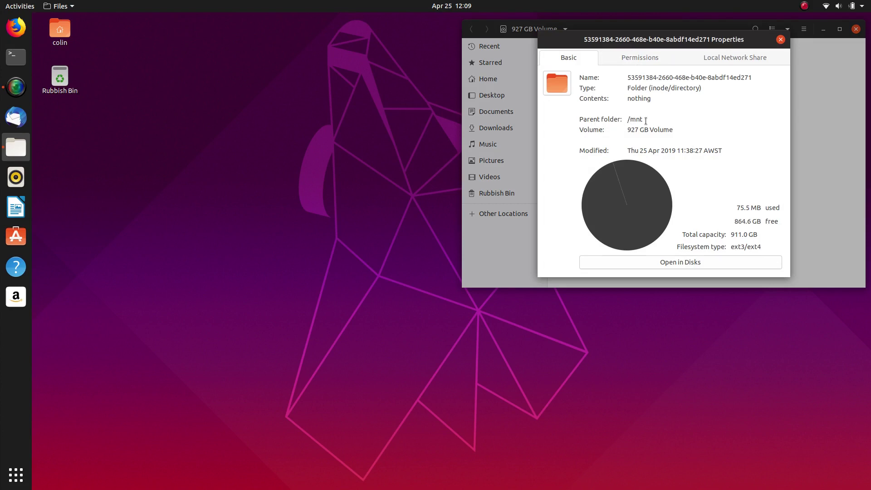
Step: Open a Terminal and run cd /mnt
click(26, 54)
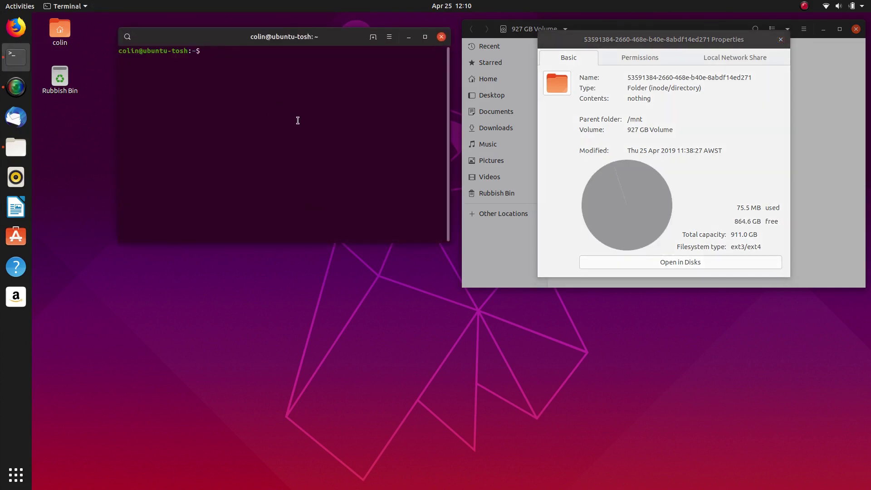
text(cd)
drag(628, 119, 653, 121)
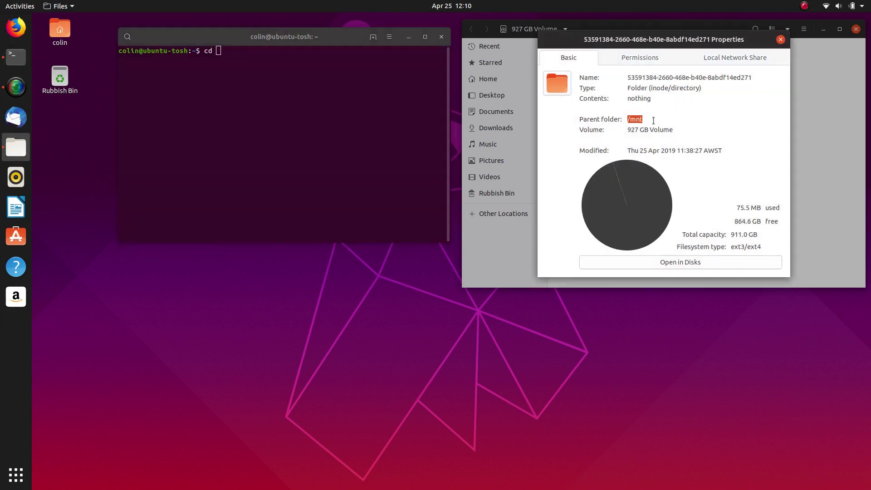
click(260, 112)
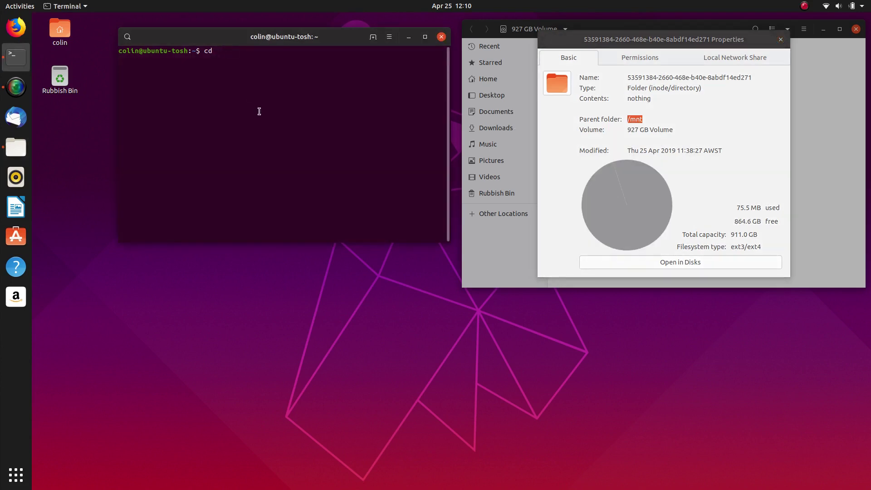
text(cd /mnt)
key(Return)
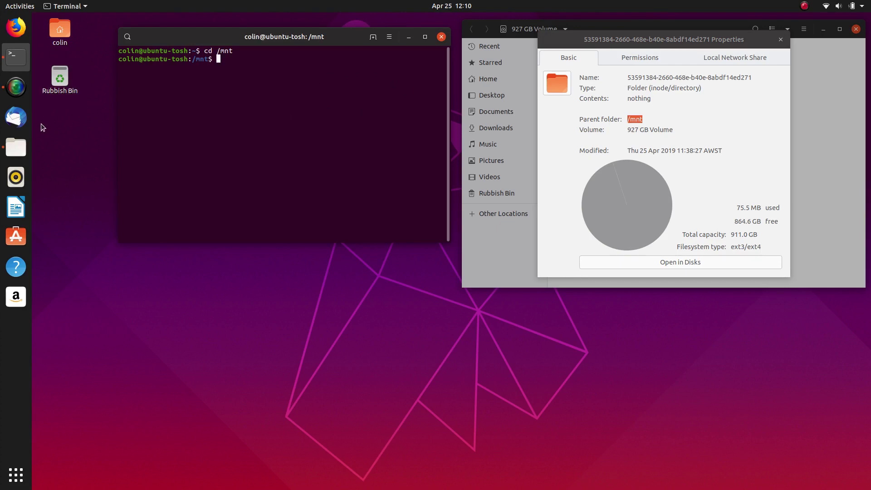
Step: Open a new Files window and browse Computer to the mnt folder
right_click(21, 149)
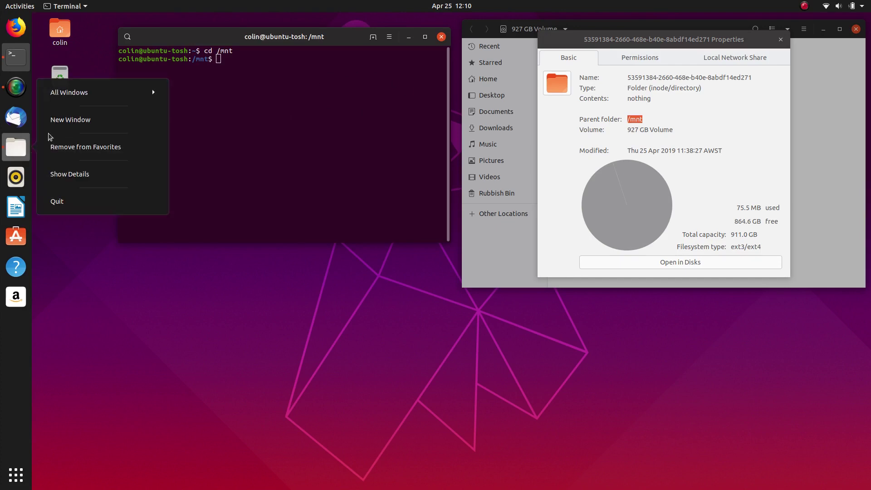
click(120, 139)
drag(221, 21, 249, 192)
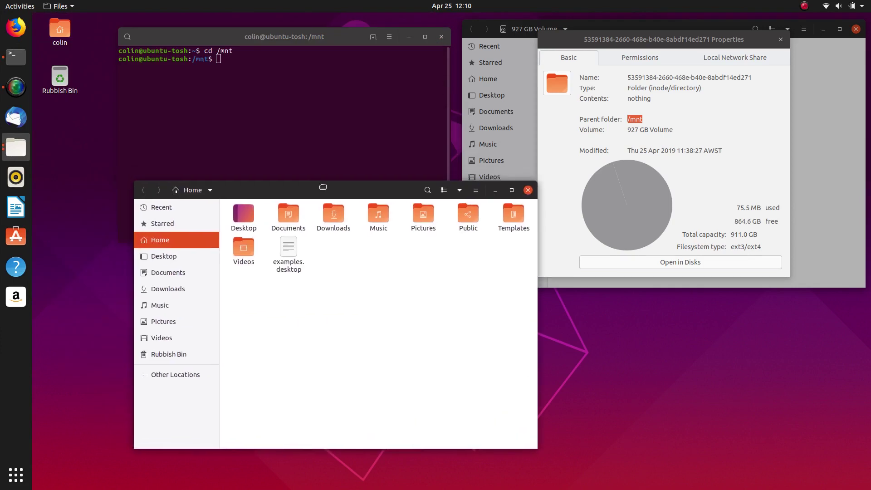
click(159, 374)
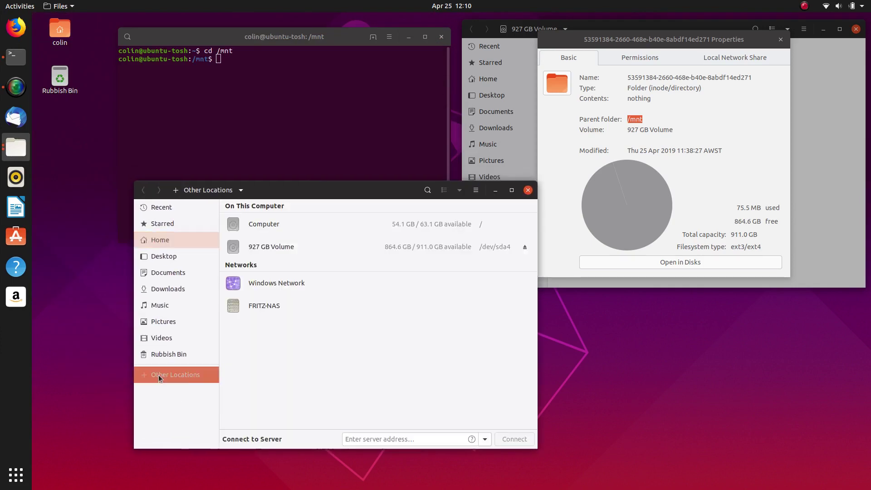
click(268, 224)
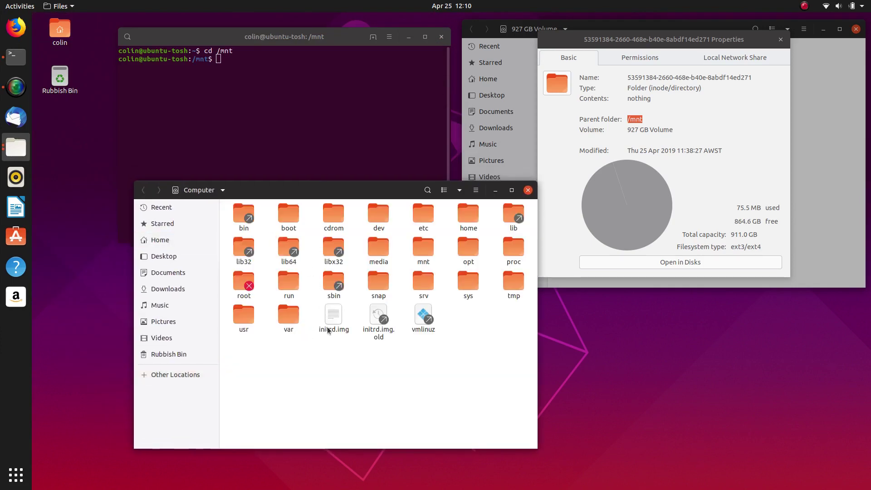
click(427, 247)
double_click(427, 248)
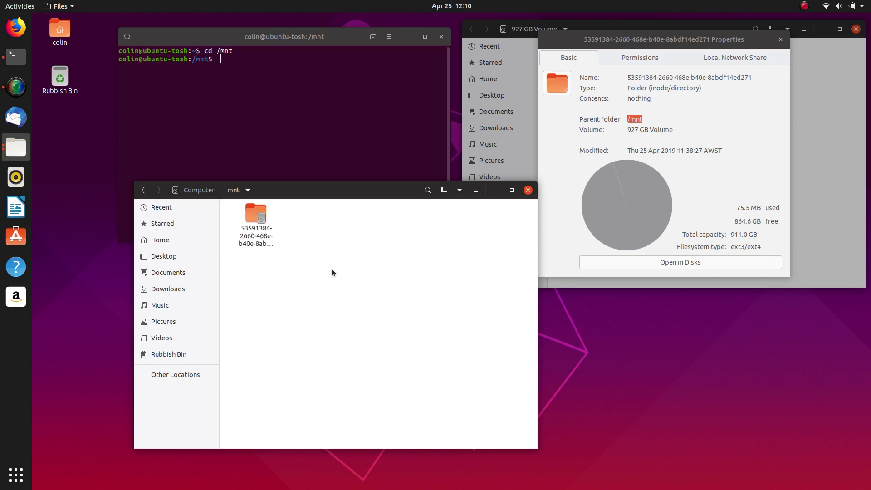
click(234, 60)
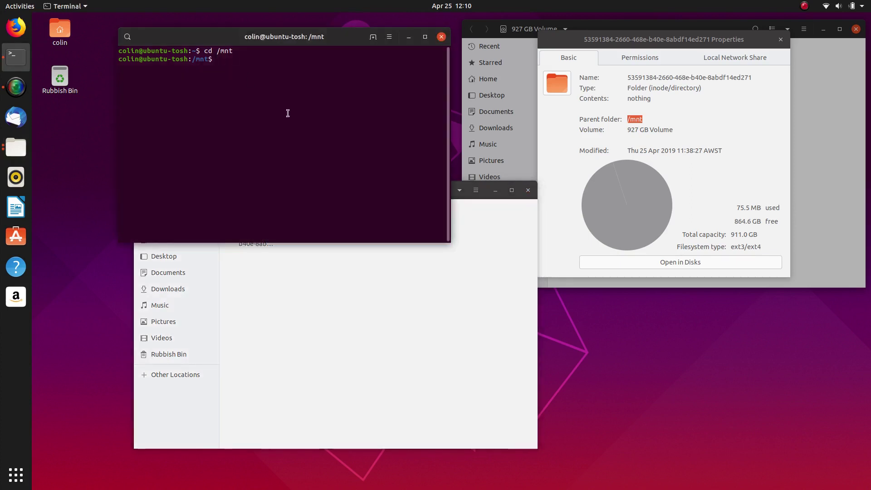
drag(486, 190, 471, 259)
click(255, 61)
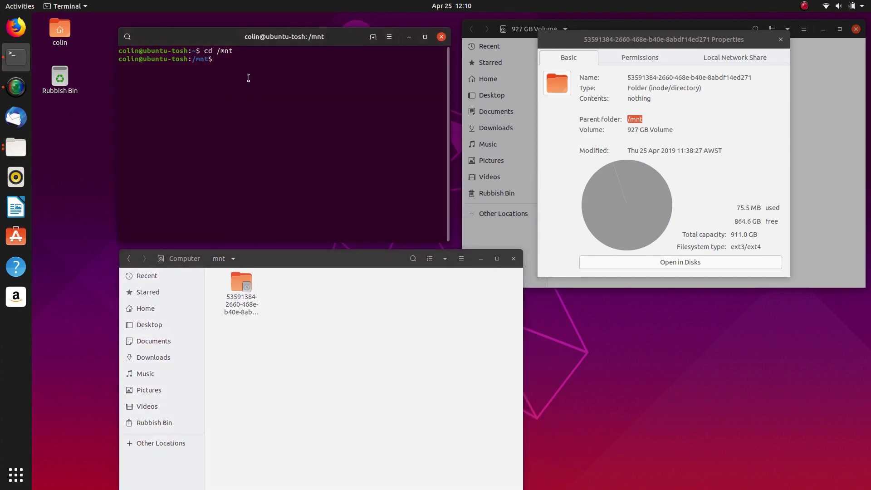
text(ls)
key(Return)
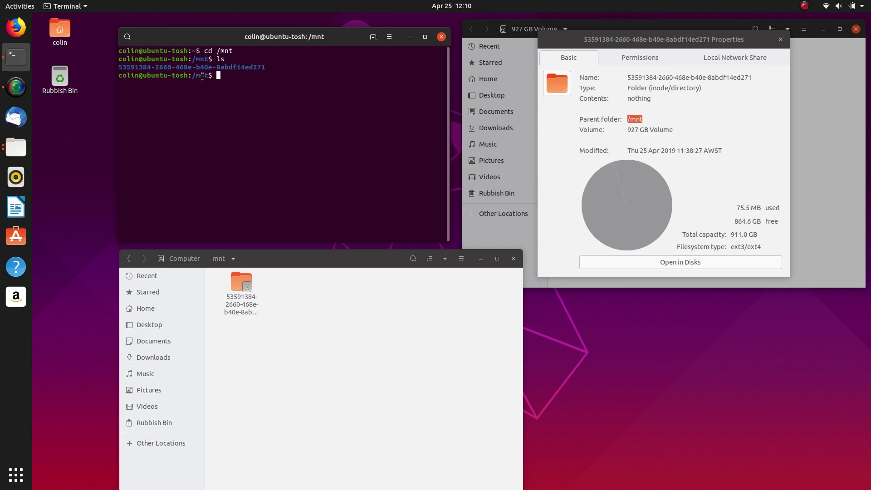
click(645, 134)
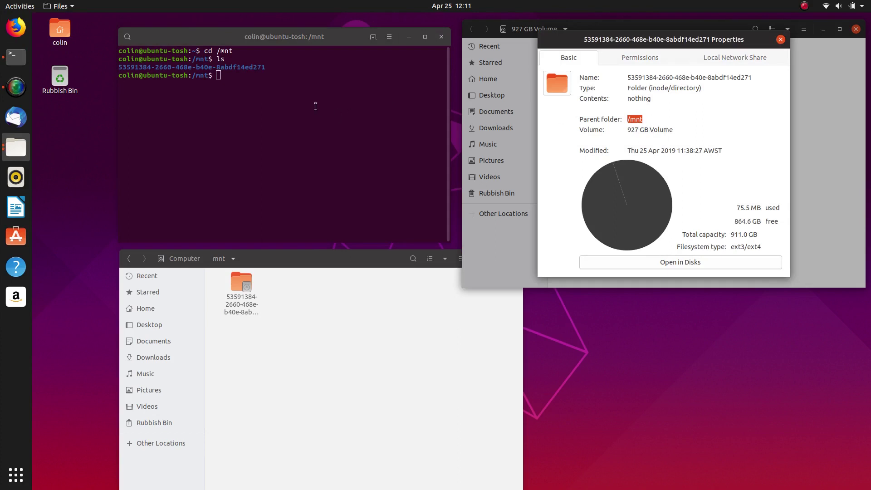
click(296, 114)
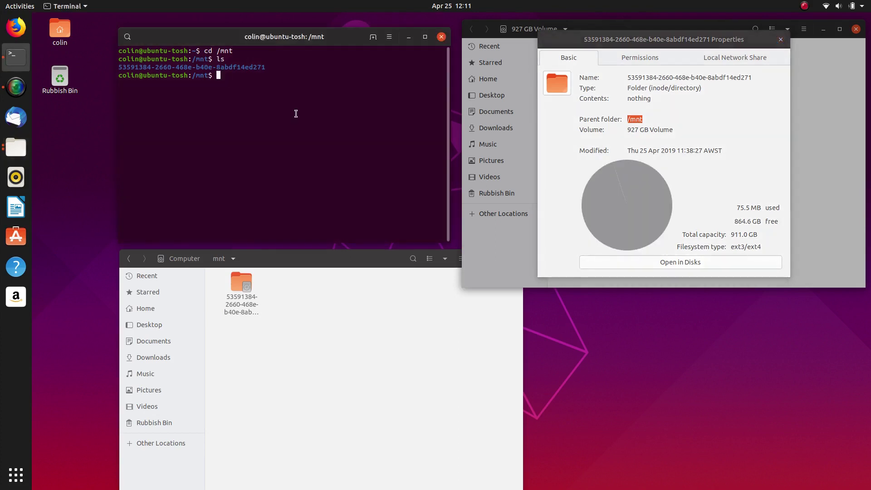
Step: Run sudo chown with the user's account name on the tab-completed /mnt/53591384-… volume folder
text(sudo chown)
text(colin)
drag(119, 51, 139, 50)
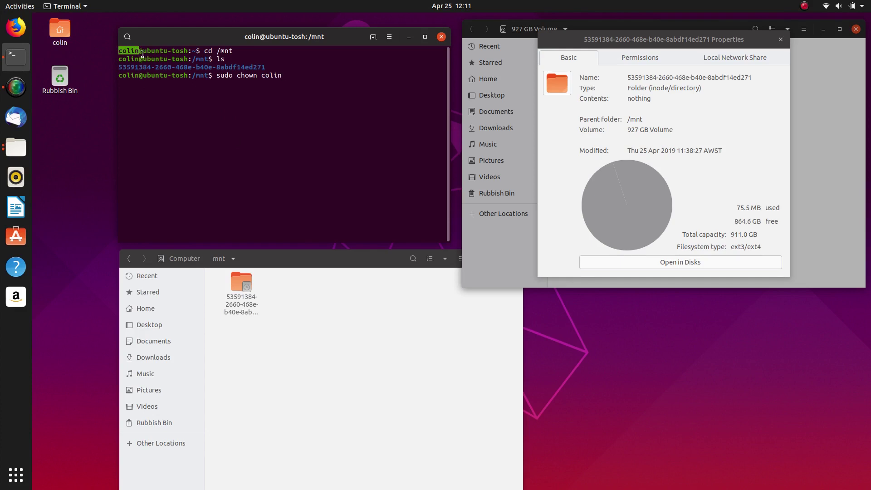
drag(143, 50, 187, 51)
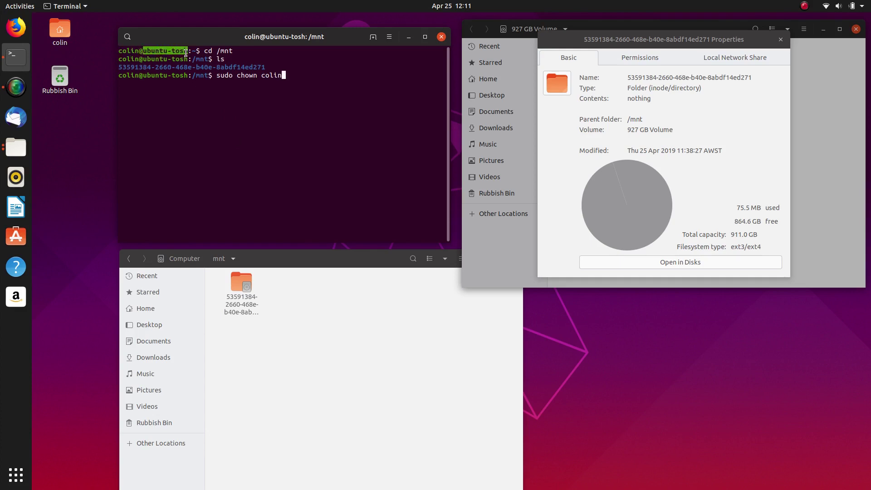
click(119, 50)
drag(140, 54, 137, 50)
click(289, 77)
text(/mnt/535)
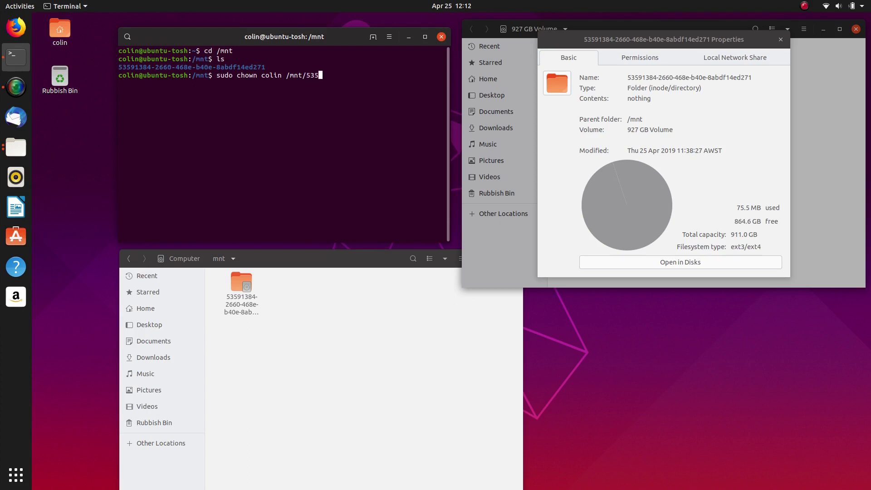
key(Tab)
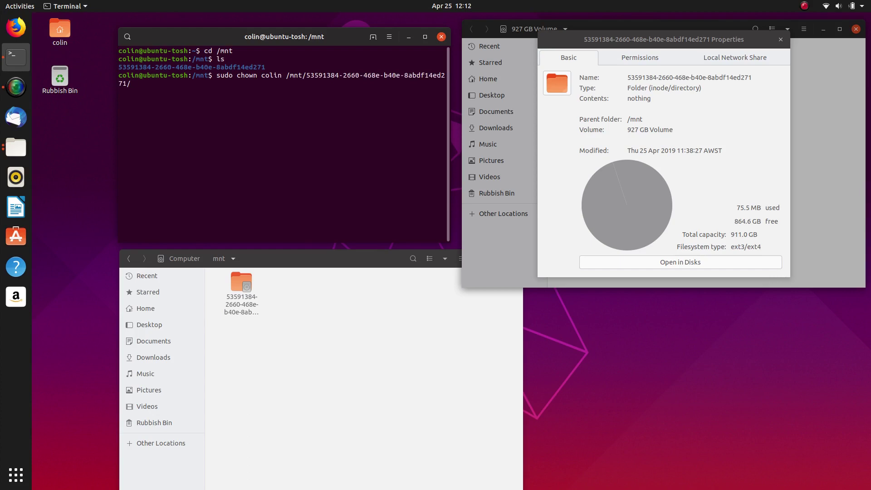
key(Return)
key(Return)
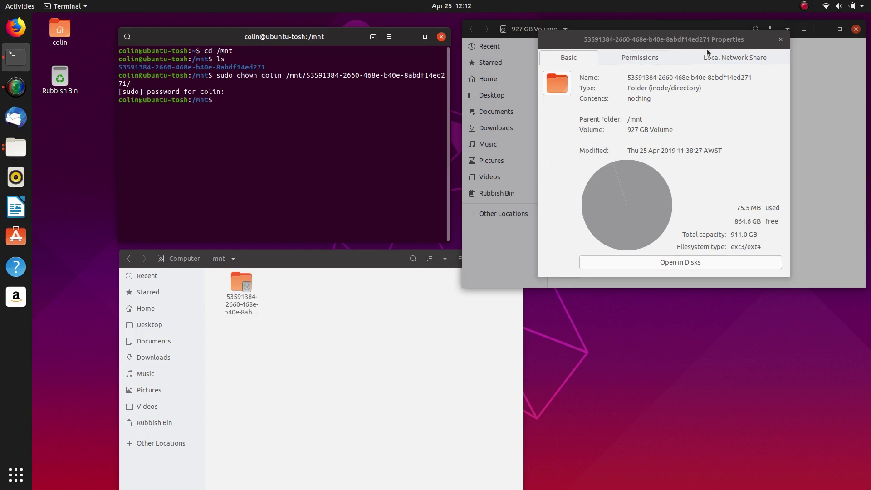
Step: Close the old Properties and mnt windows, then open the 927 GB Volume from Other Locations
click(780, 39)
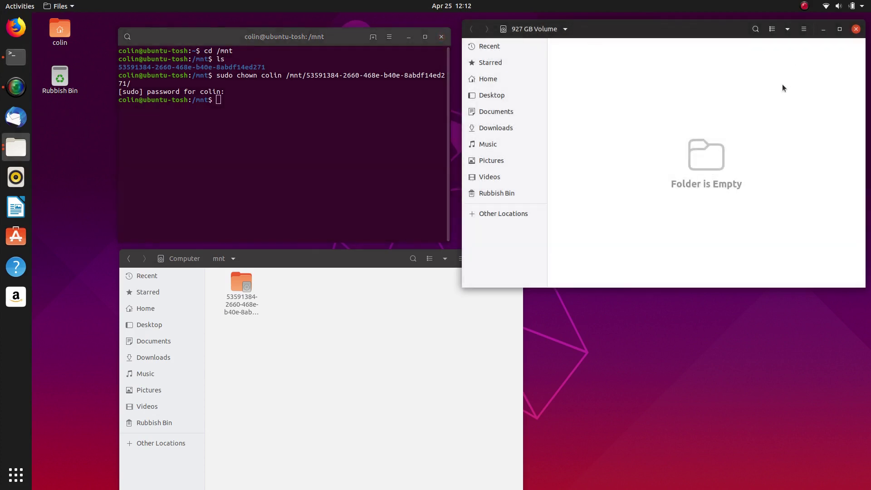
click(516, 298)
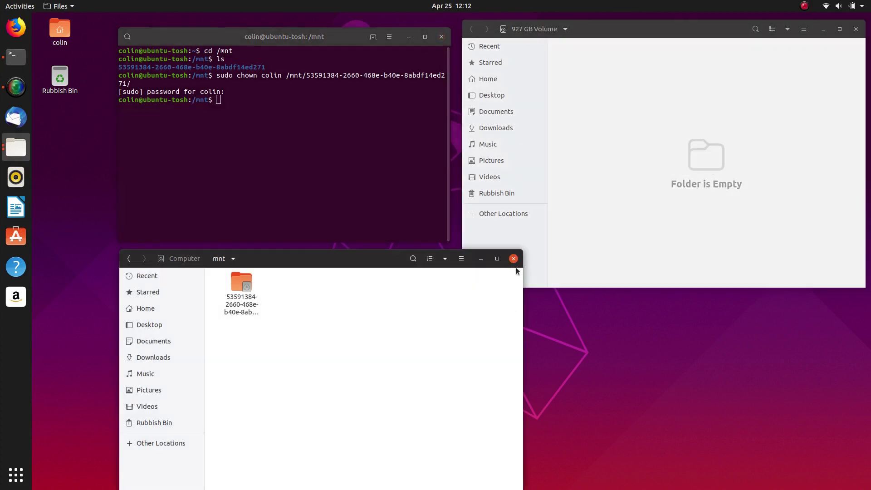
click(514, 260)
click(507, 217)
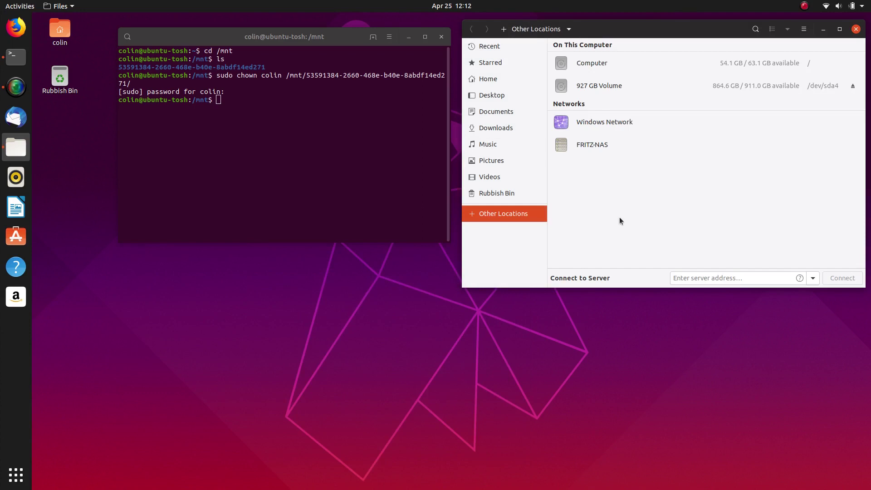
click(624, 95)
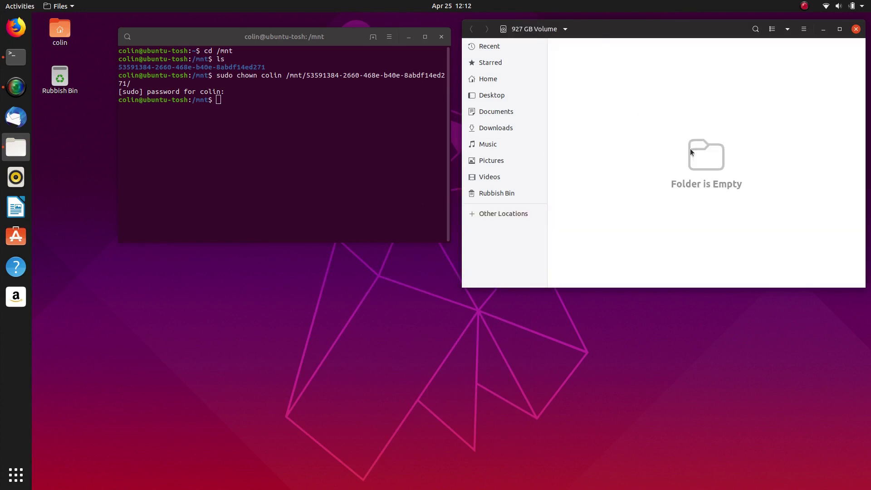
Step: Check the volume folder's Permissions show Me as owner, then close Properties and Files
right_click(637, 107)
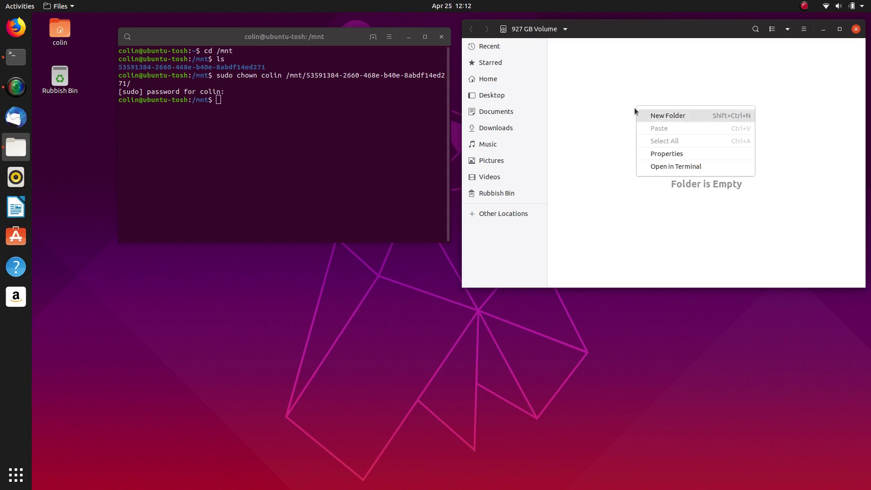
click(609, 97)
right_click(635, 74)
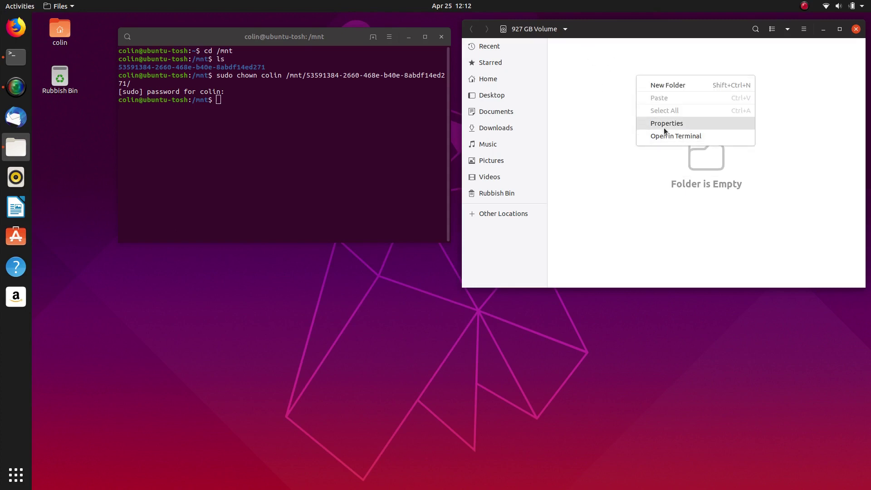
click(663, 125)
click(644, 58)
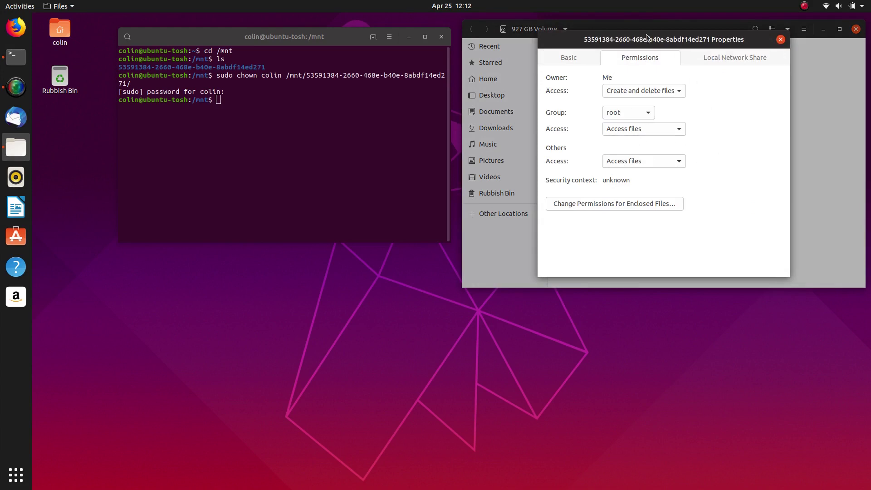
click(781, 40)
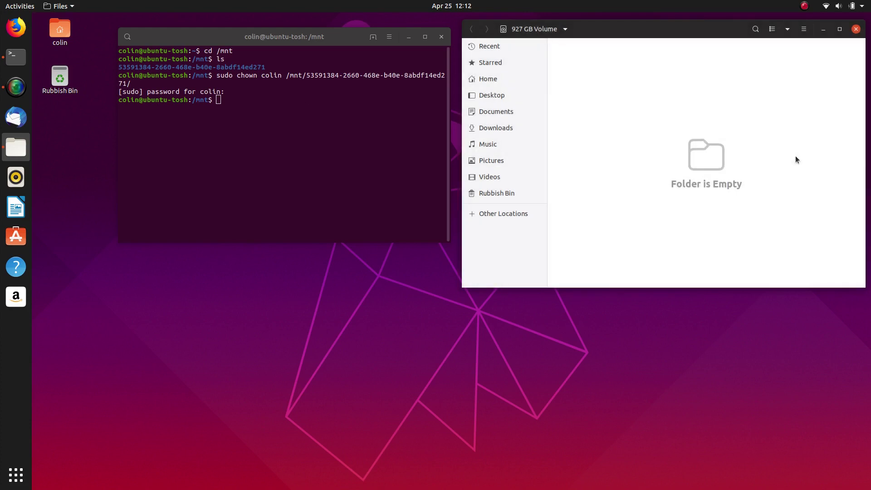
click(857, 30)
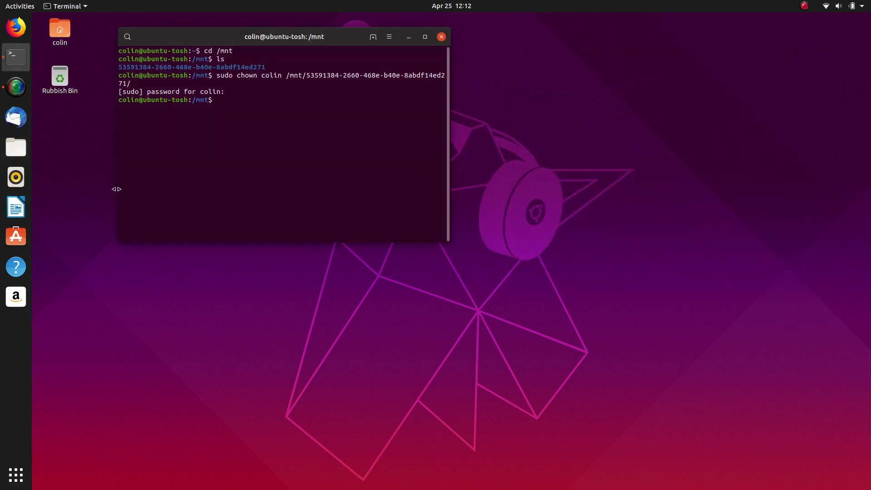
Step: Browse to Computer > mnt in Files and confirm mnt is still owned by root
click(16, 148)
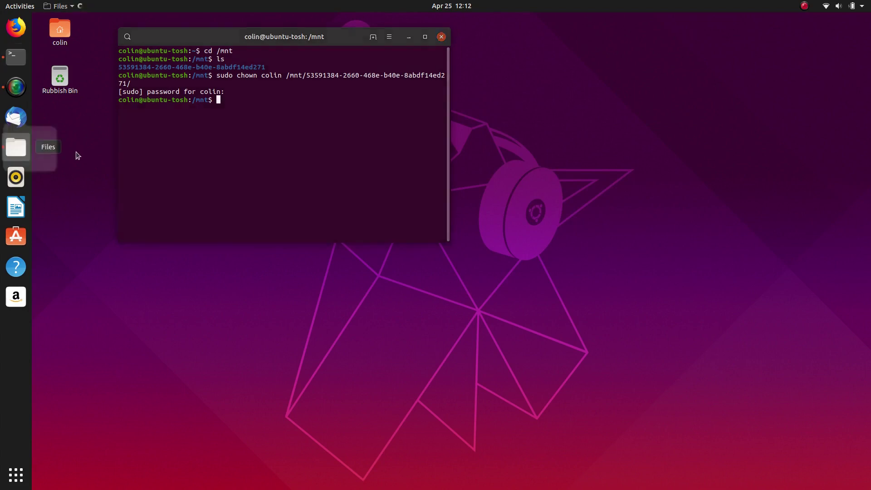
click(508, 229)
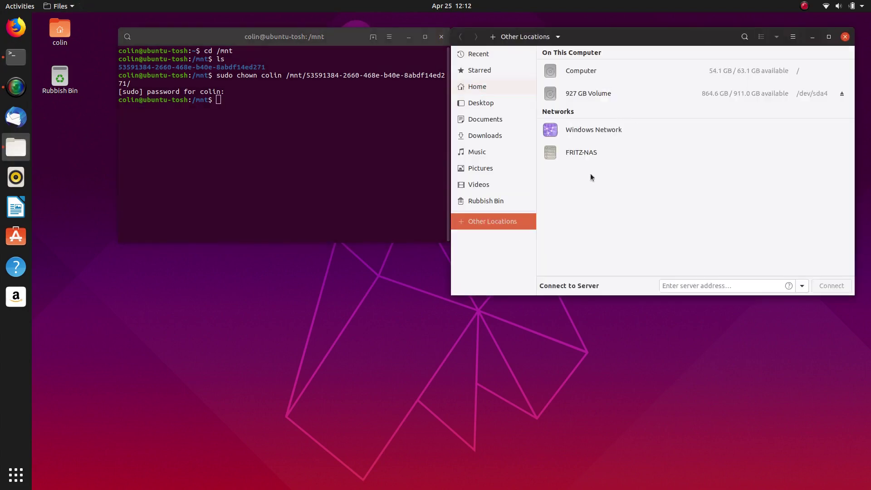
click(583, 74)
double_click(740, 96)
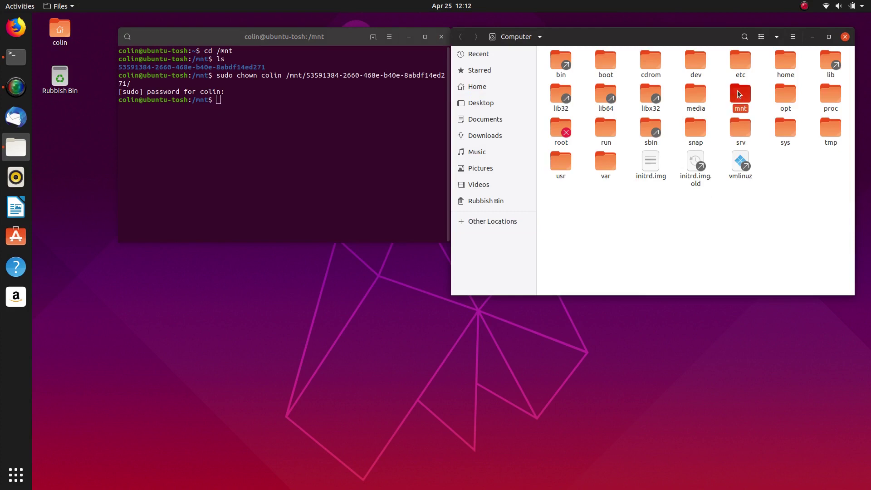
right_click(645, 87)
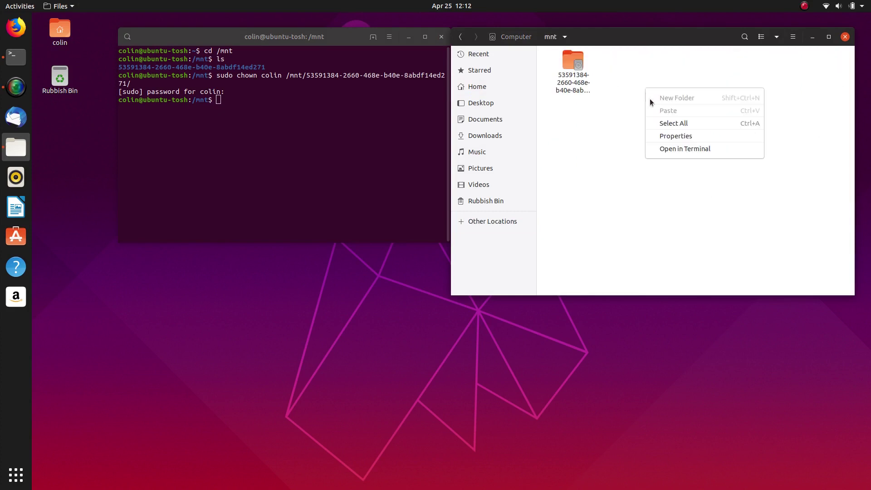
click(685, 138)
click(636, 96)
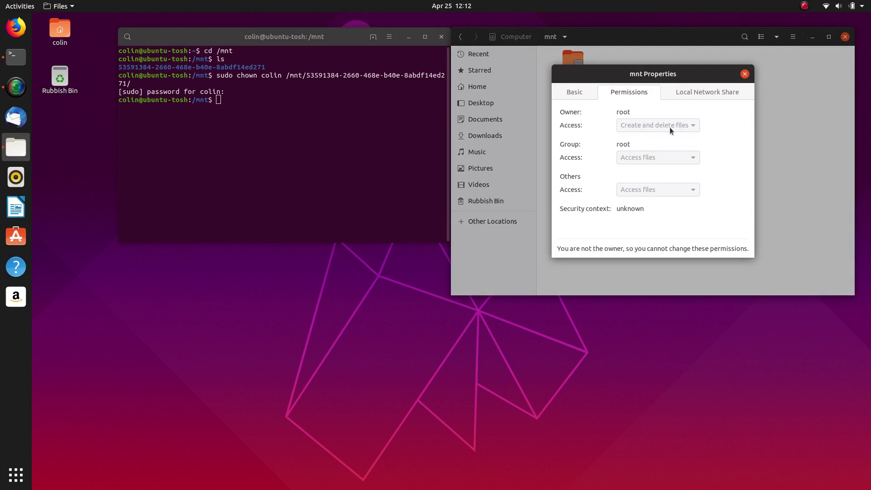
key(Escape)
Step: Confirm the UUID volume folder inside mnt is owned by the user, then close Files
double_click(574, 54)
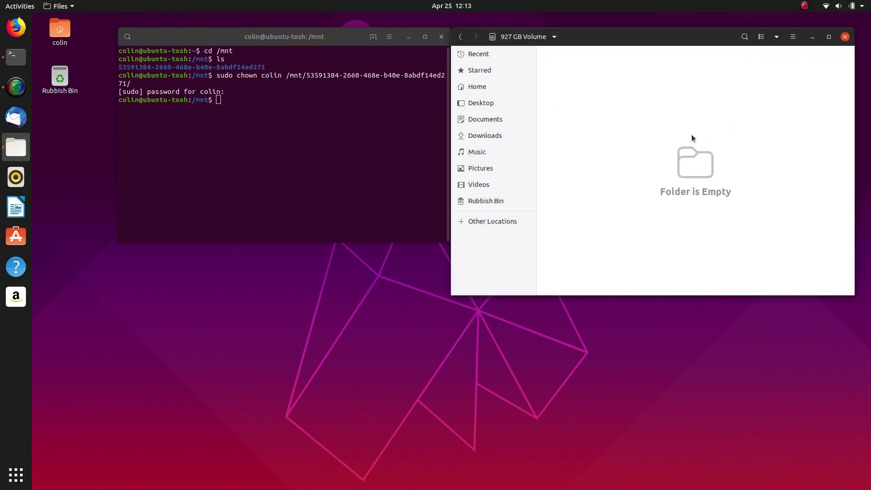
right_click(619, 96)
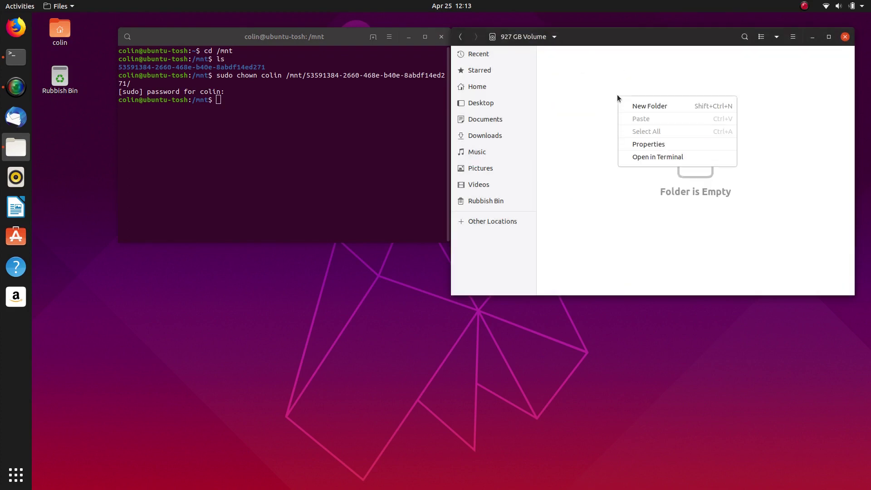
click(661, 143)
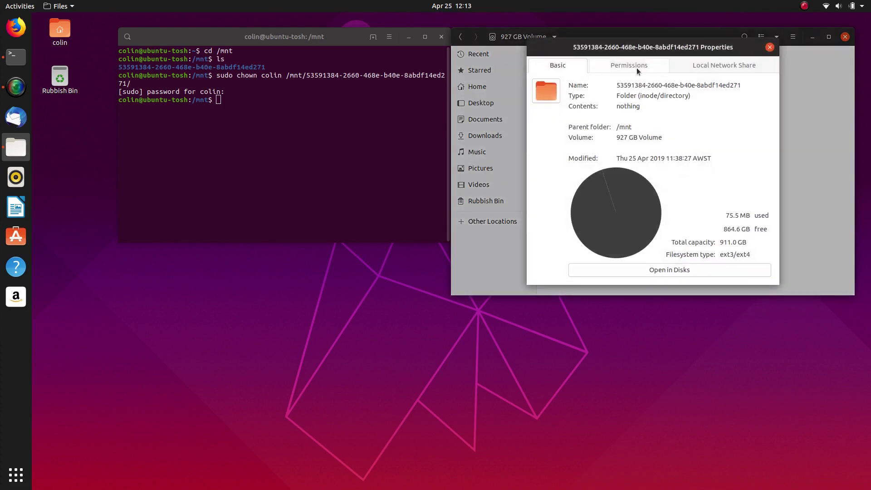
click(637, 67)
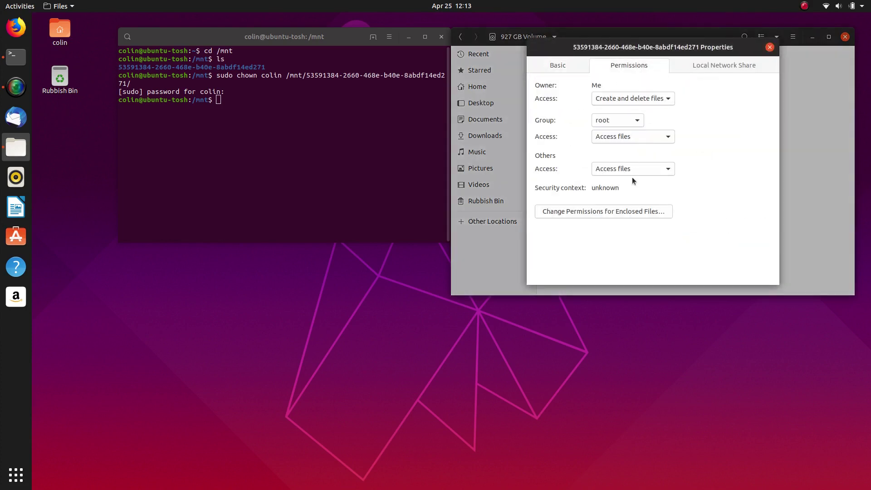
click(770, 47)
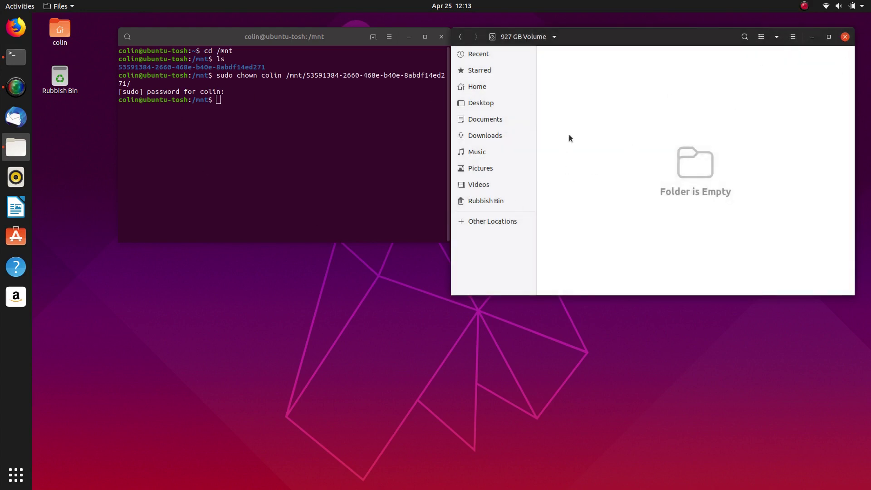
click(846, 40)
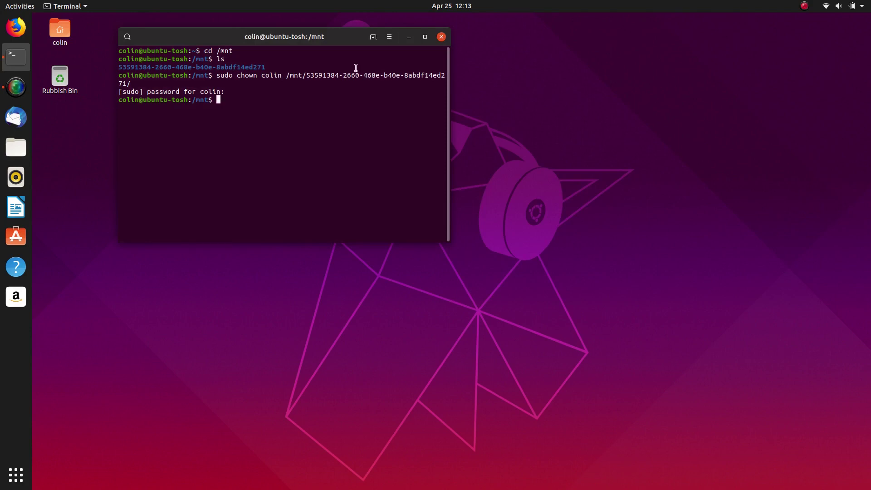
click(442, 37)
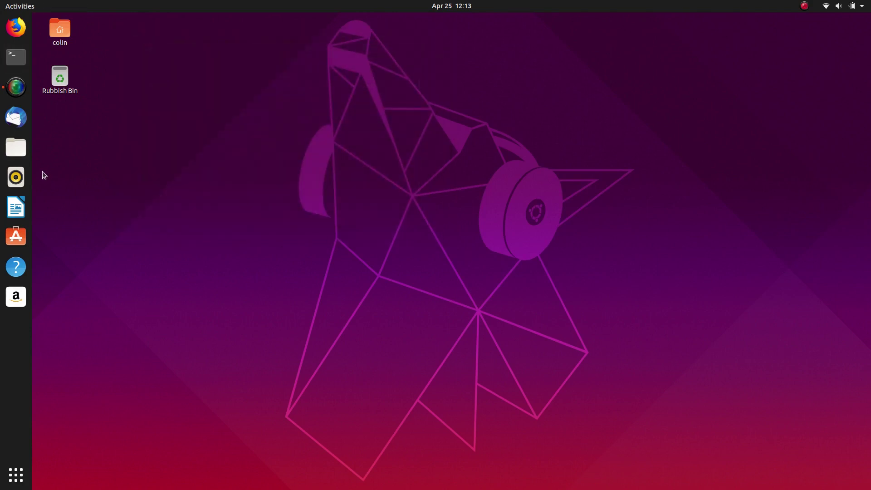
click(16, 147)
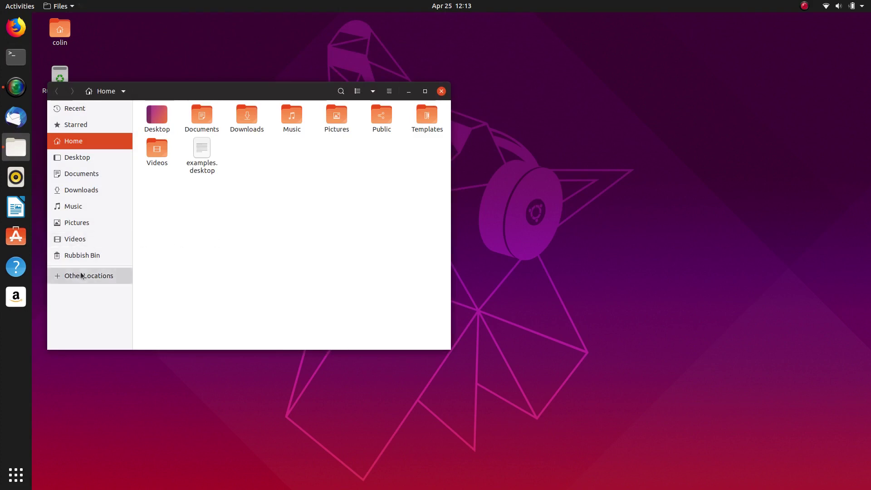
click(88, 276)
click(208, 149)
right_click(244, 144)
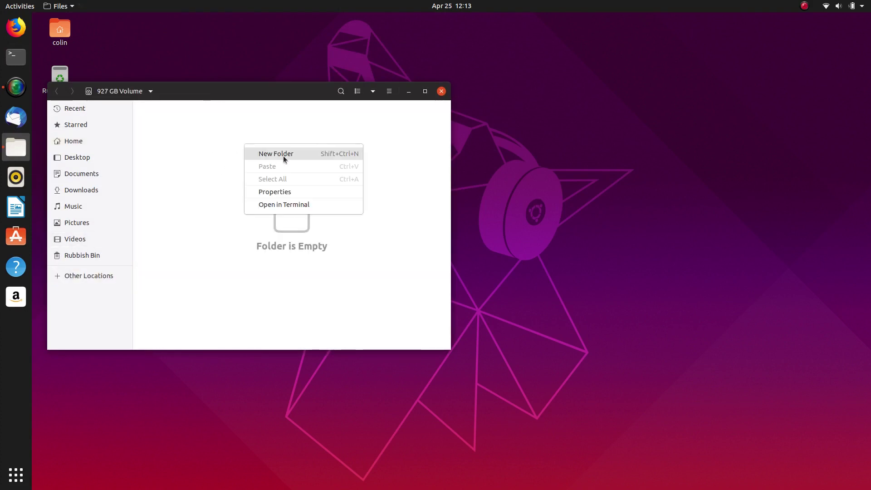
click(442, 91)
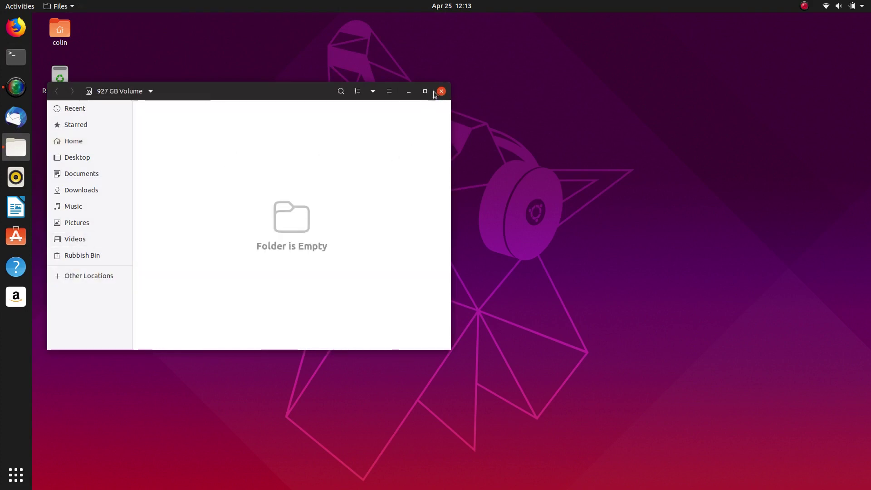
click(442, 90)
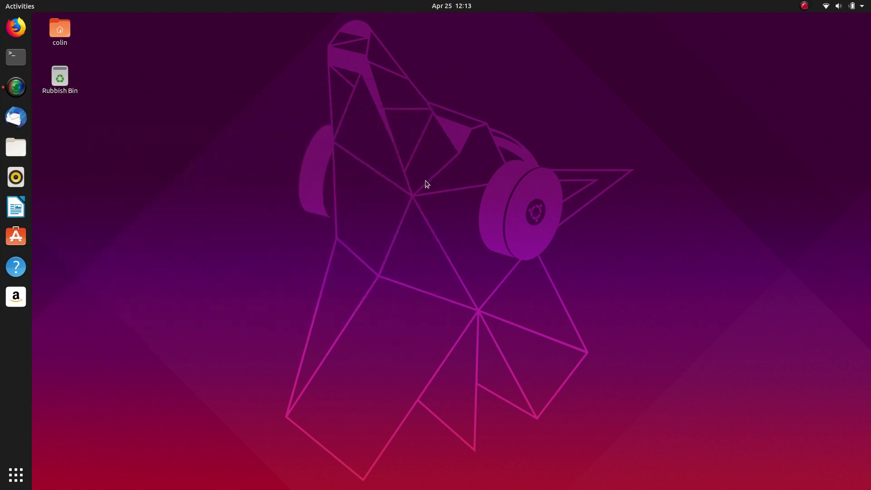